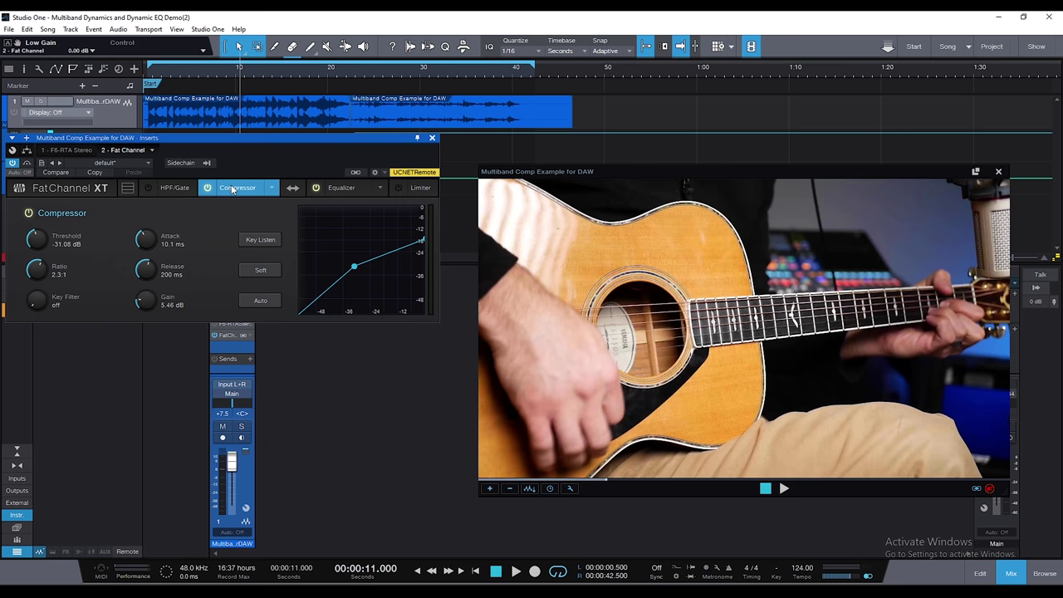
{"action": "key", "text": "space"}
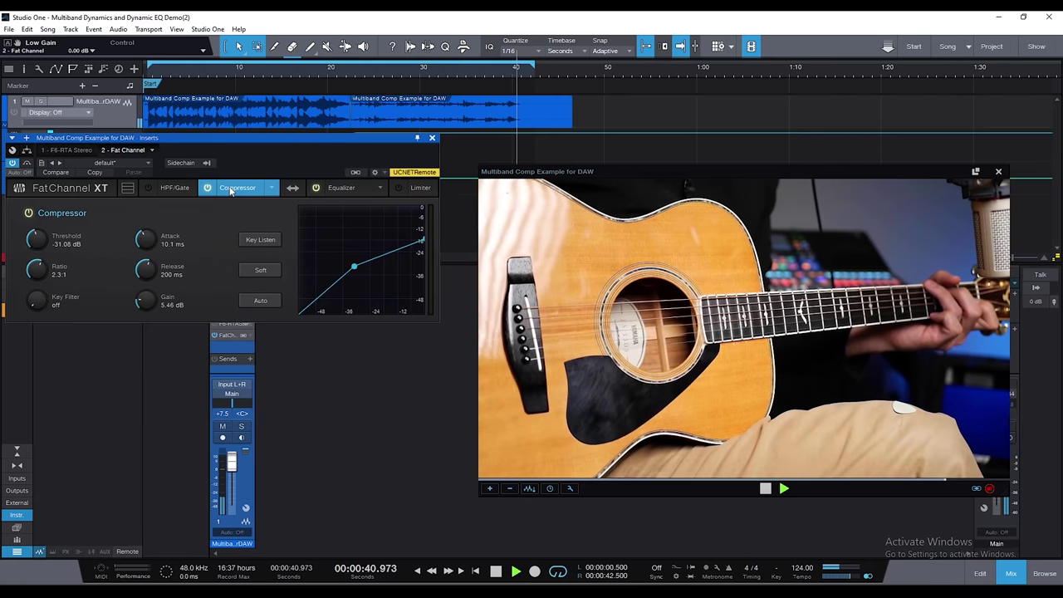
{"action": "key", "text": "space"}
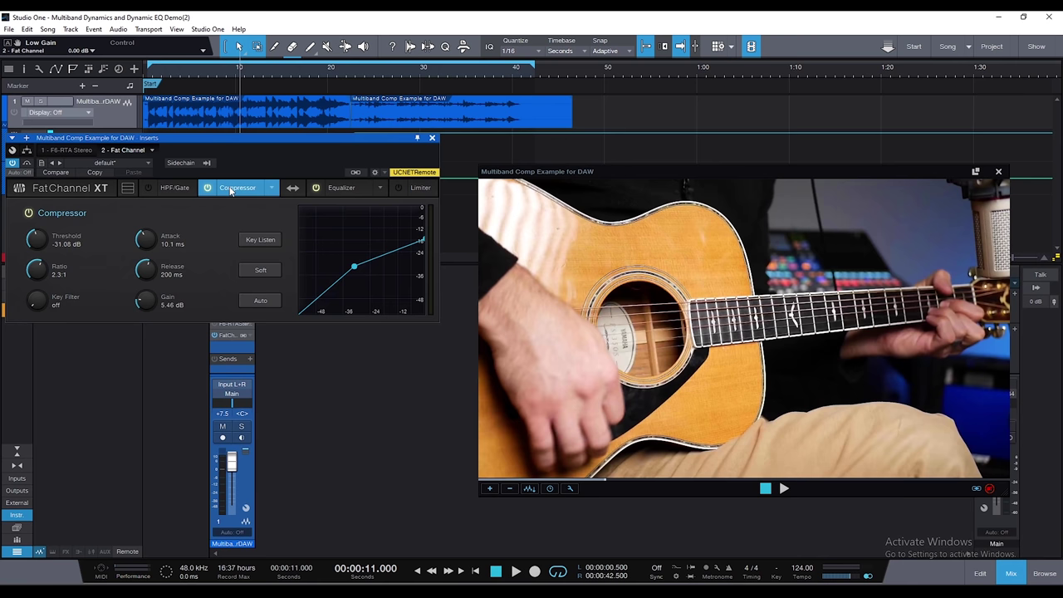
{"action": "left_click", "coordinate": [76, 152]}
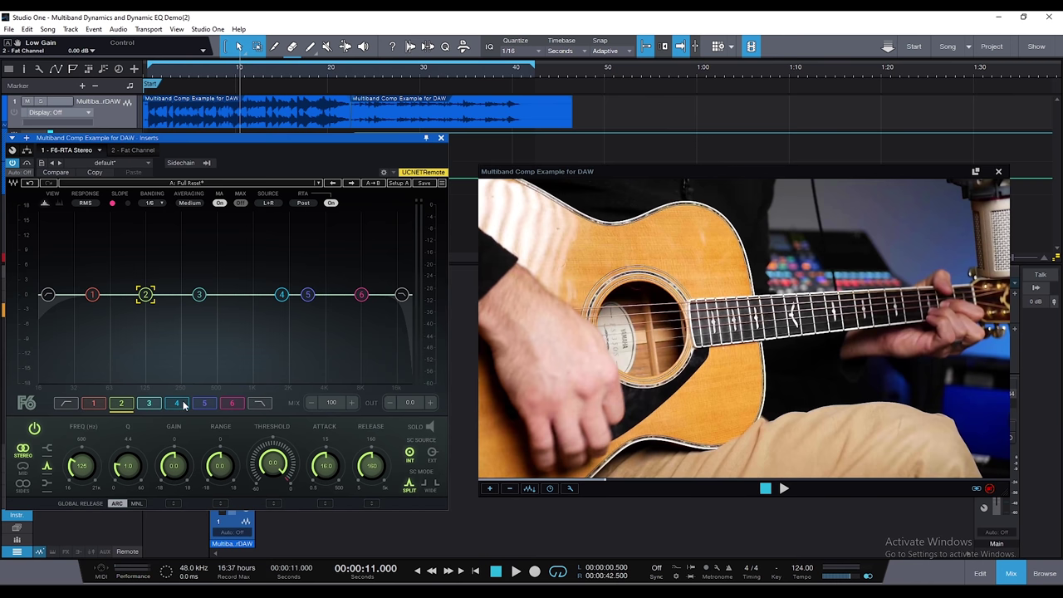
- Select band 4 in the F6-RTA dynamic EQ and play the guitar track through it
{"action": "left_click", "coordinate": [282, 295]}
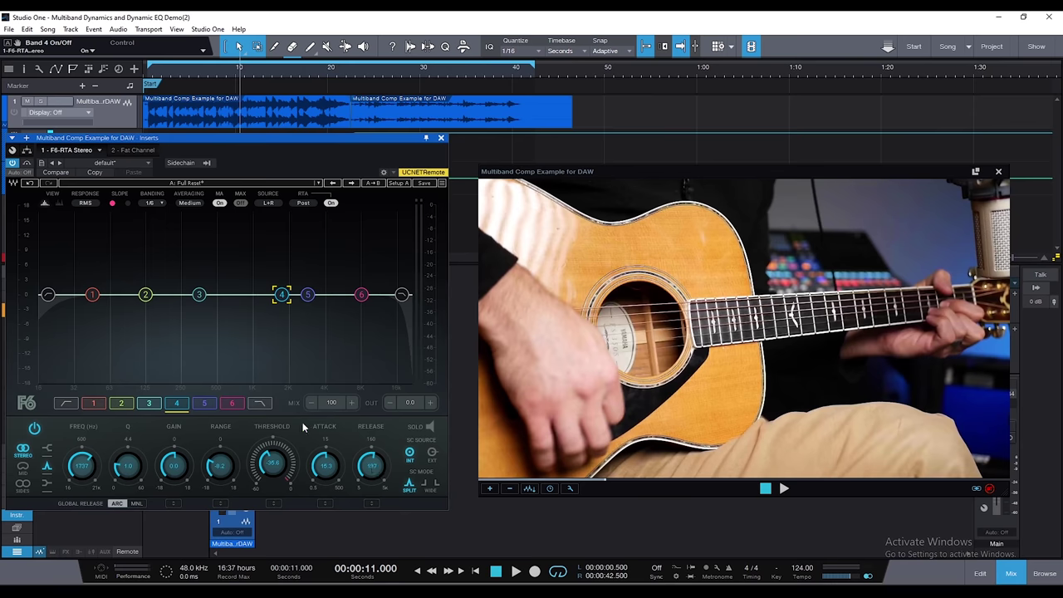
{"action": "key", "text": "space"}
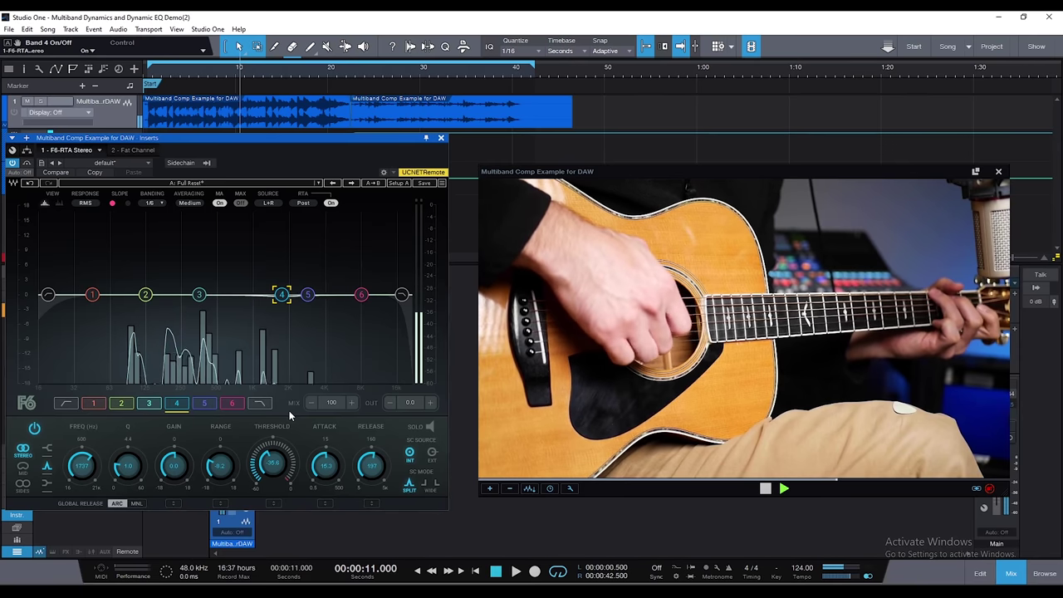
- Stop playback, move the playhead to 23 s, cut band 4's gain and reset its threshold to 0 dB
{"action": "key", "text": "space"}
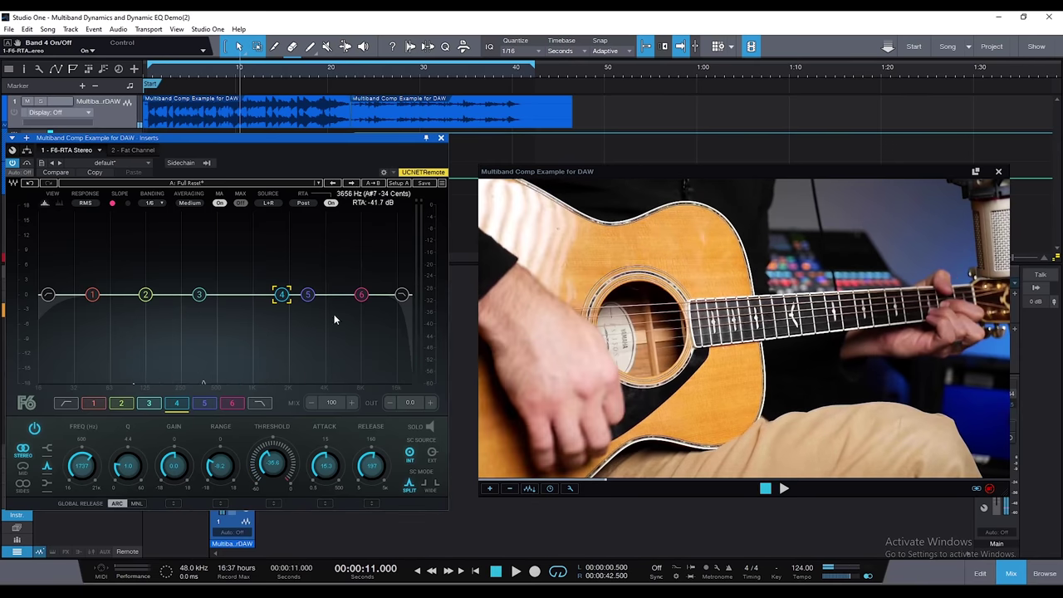
{"action": "left_click", "coordinate": [351, 75]}
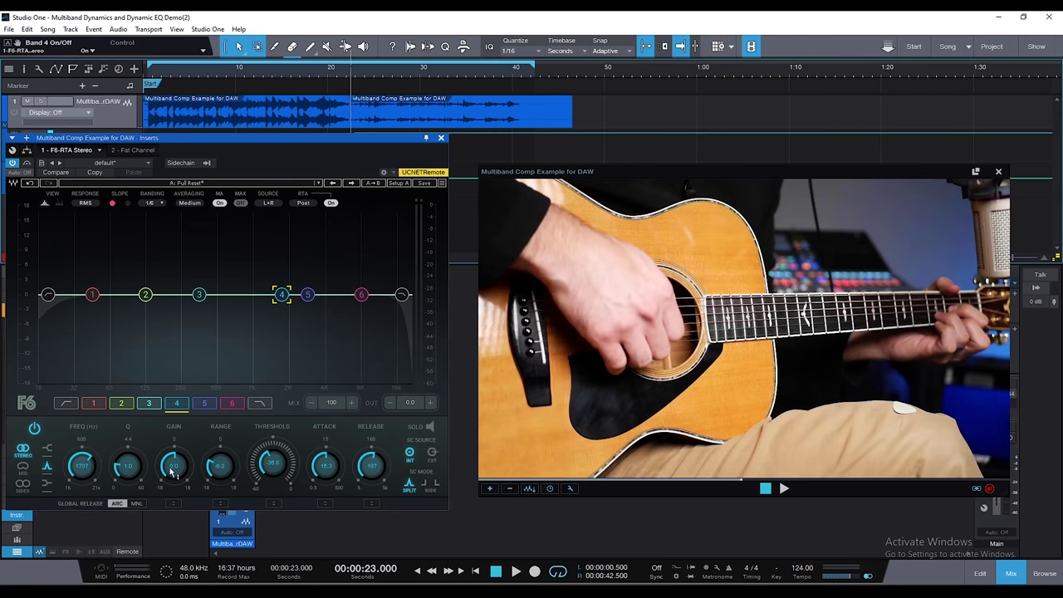
{"action": "left_click_drag", "start_coordinate": [173, 467], "coordinate": [173, 504]}
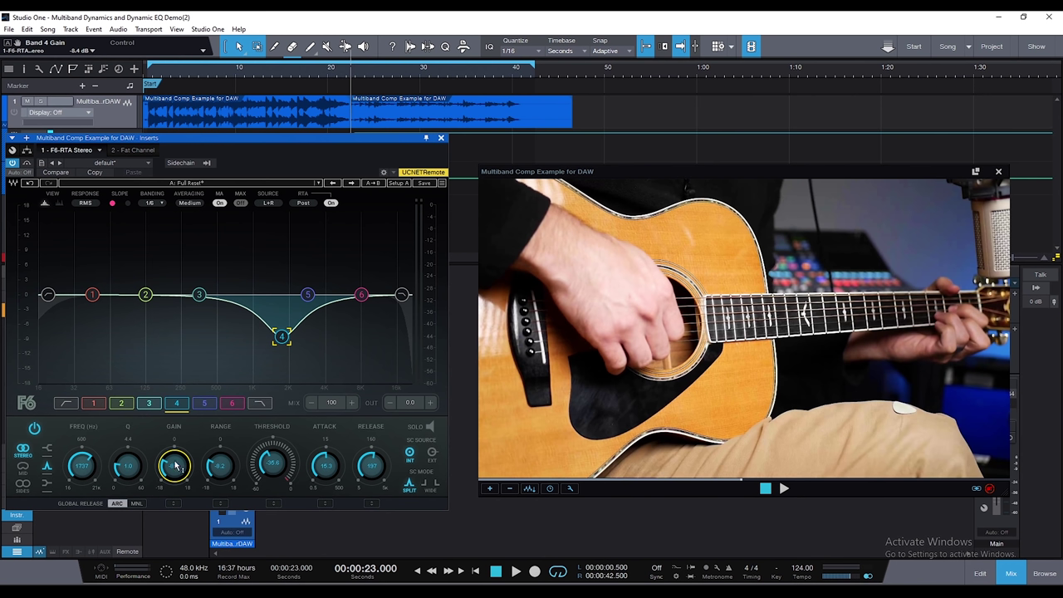
{"action": "left_click", "coordinate": [275, 470], "text": "alt"}
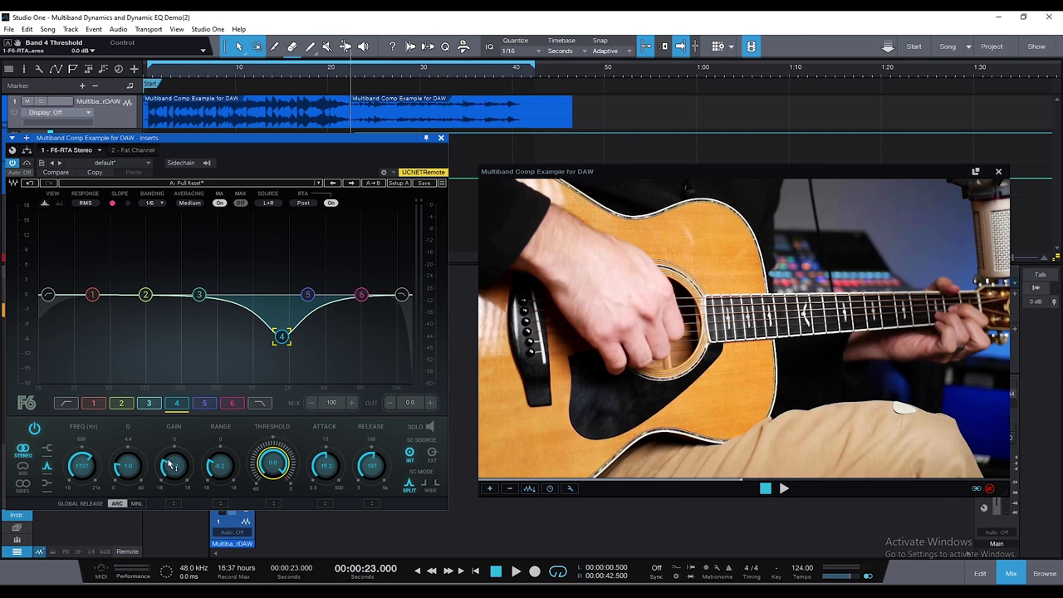
- Ease band 4's cut to -6.3 dB, play it back, then bypass band 4 to compare
{"action": "left_click_drag", "start_coordinate": [174, 473], "coordinate": [175, 470]}
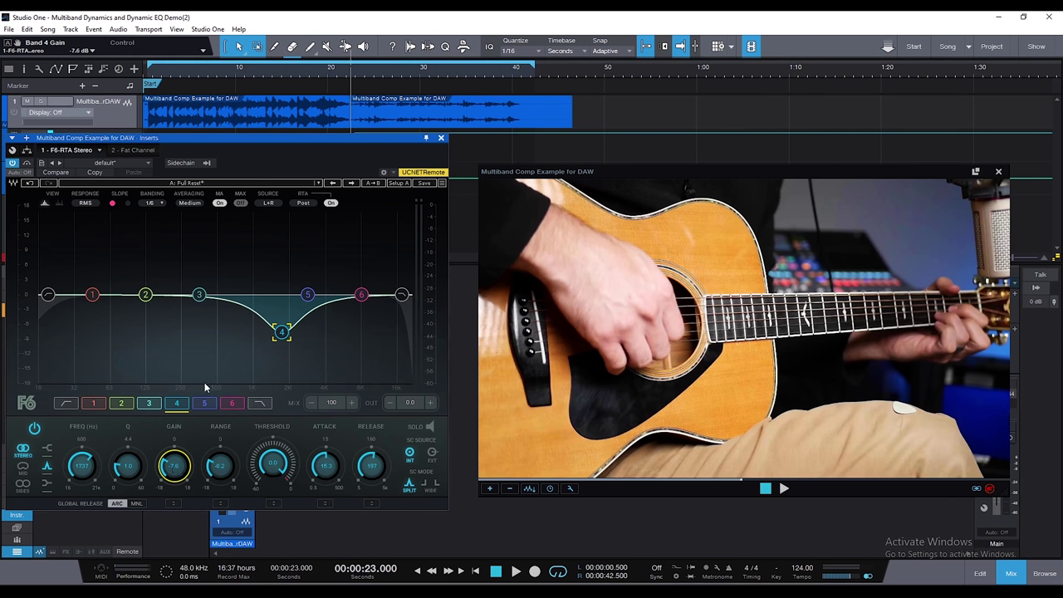
{"action": "left_click_drag", "start_coordinate": [175, 470], "coordinate": [175, 466]}
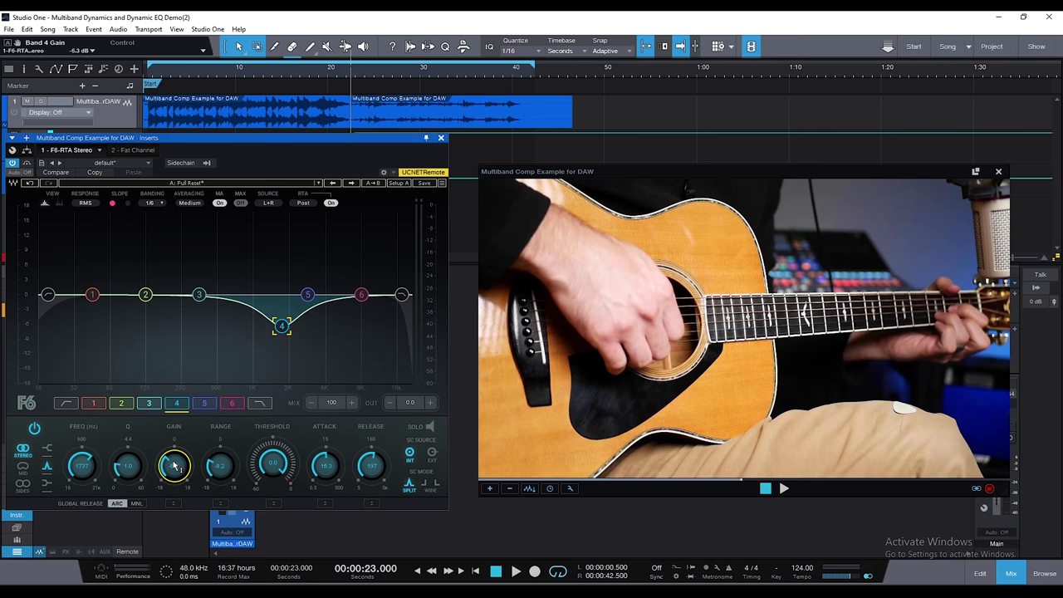
{"action": "key", "text": "space"}
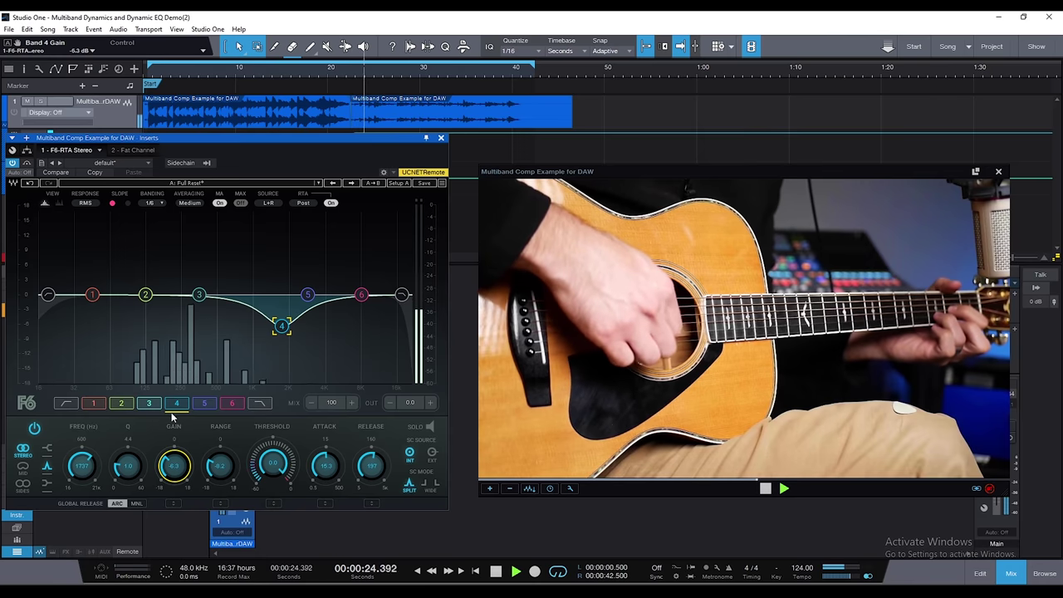
{"action": "left_click", "coordinate": [35, 429]}
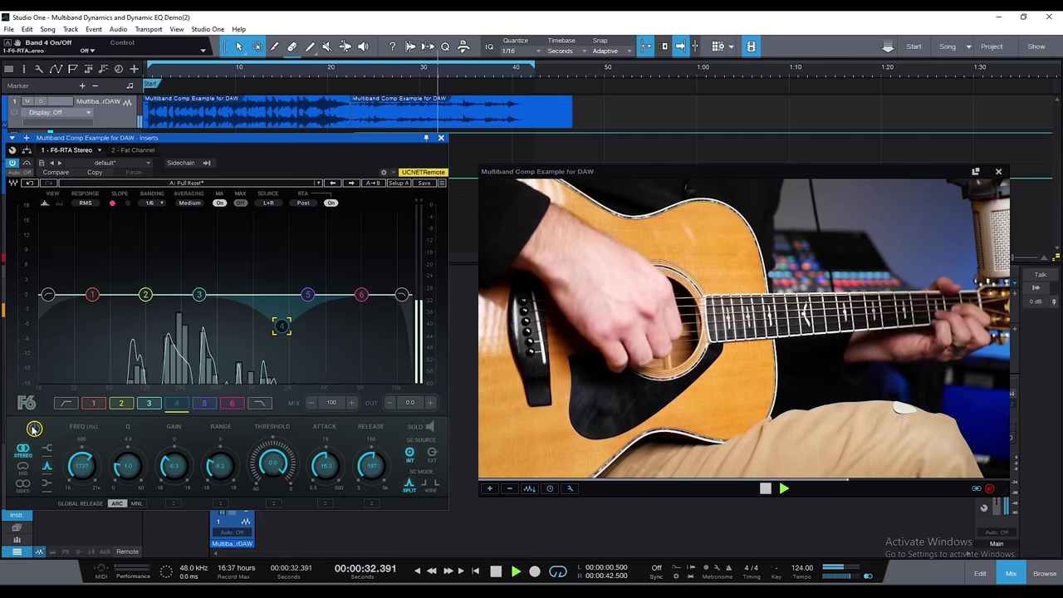
{"action": "left_click", "coordinate": [34, 429]}
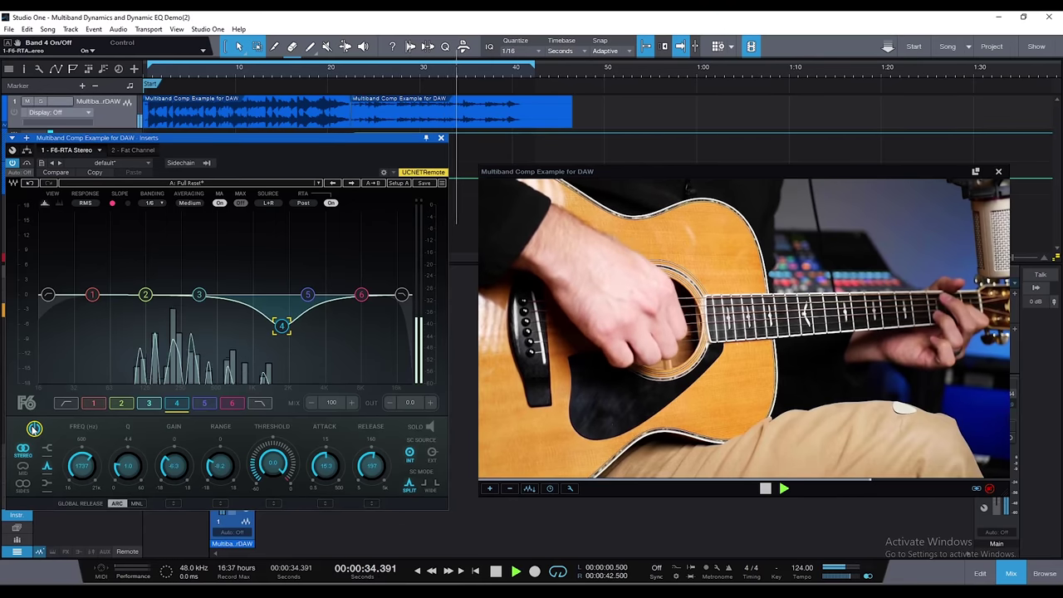
{"action": "left_click", "coordinate": [34, 429]}
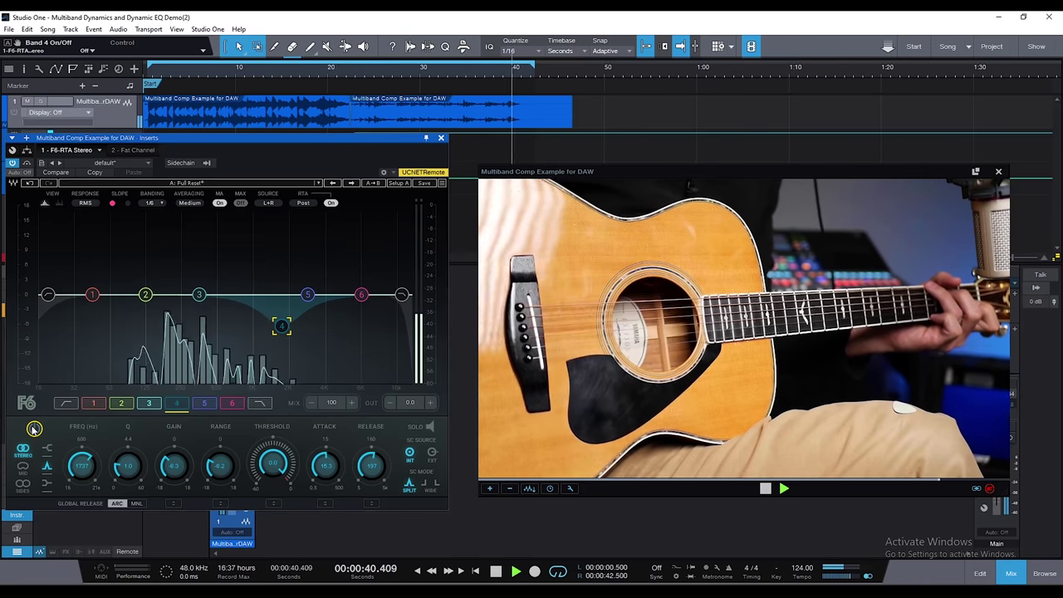
{"action": "key", "text": "space"}
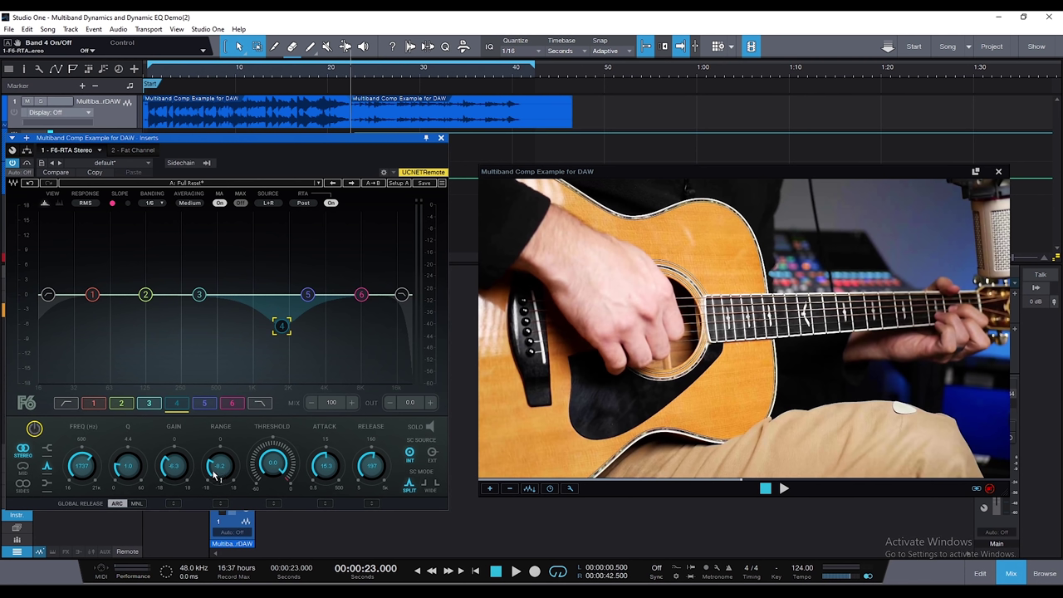
- Reset band 4's gain to 0 dB, set threshold -35.3 dB, end the loop near 20 s, then re-enable and play
{"action": "double_click", "coordinate": [184, 476]}
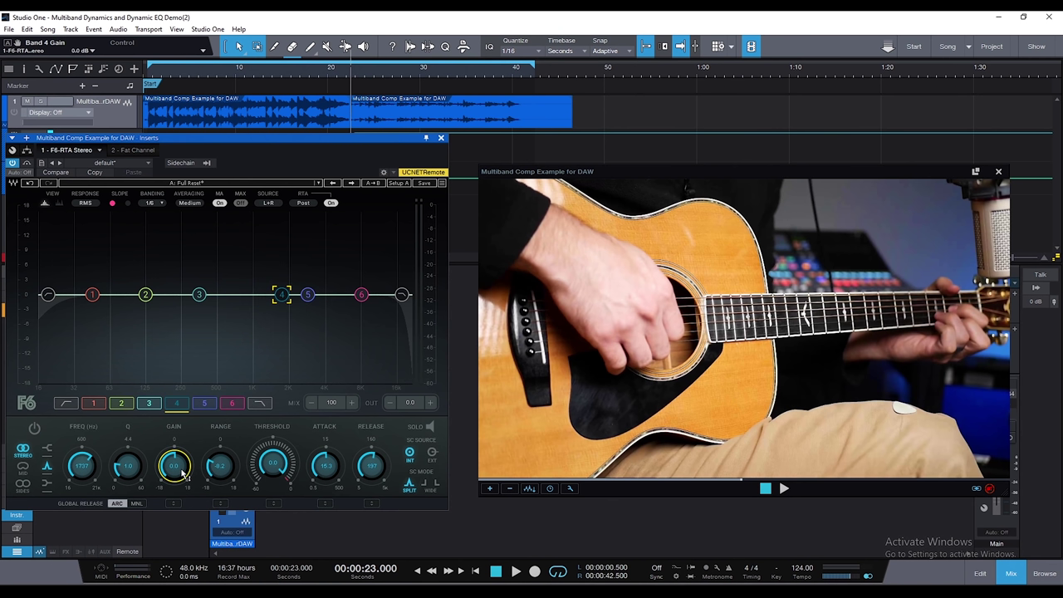
{"action": "left_click", "coordinate": [275, 462]}
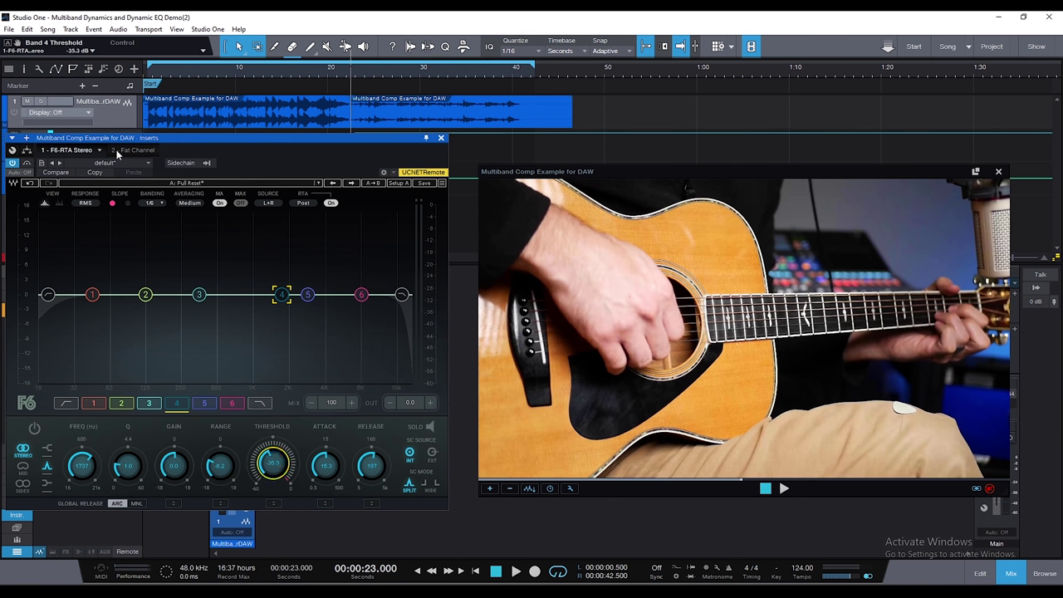
{"action": "left_click_drag", "start_coordinate": [536, 66], "coordinate": [353, 70]}
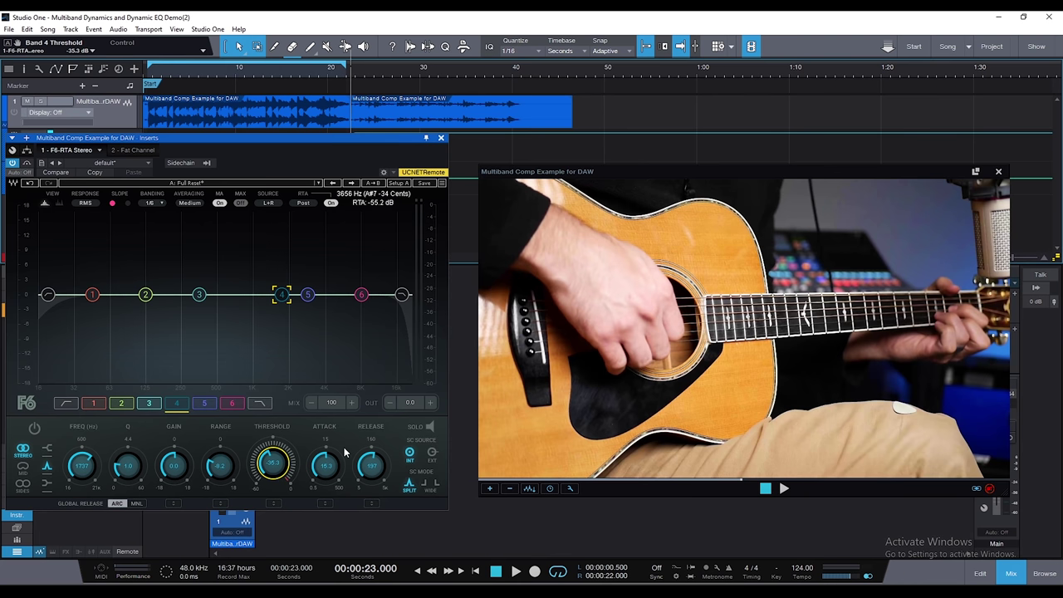
{"action": "left_click", "coordinate": [34, 428]}
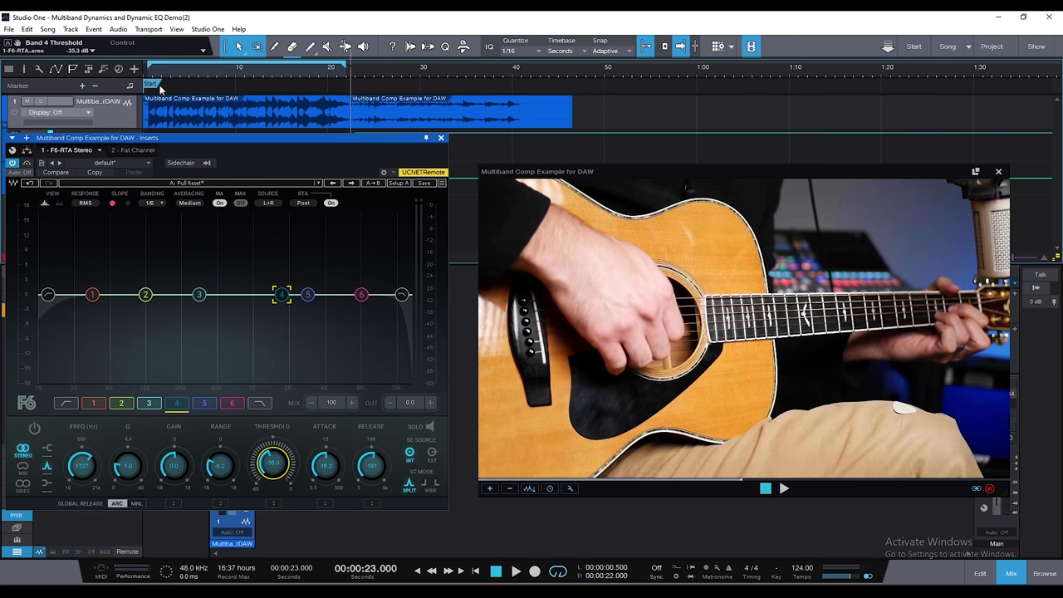
{"action": "key", "text": "space"}
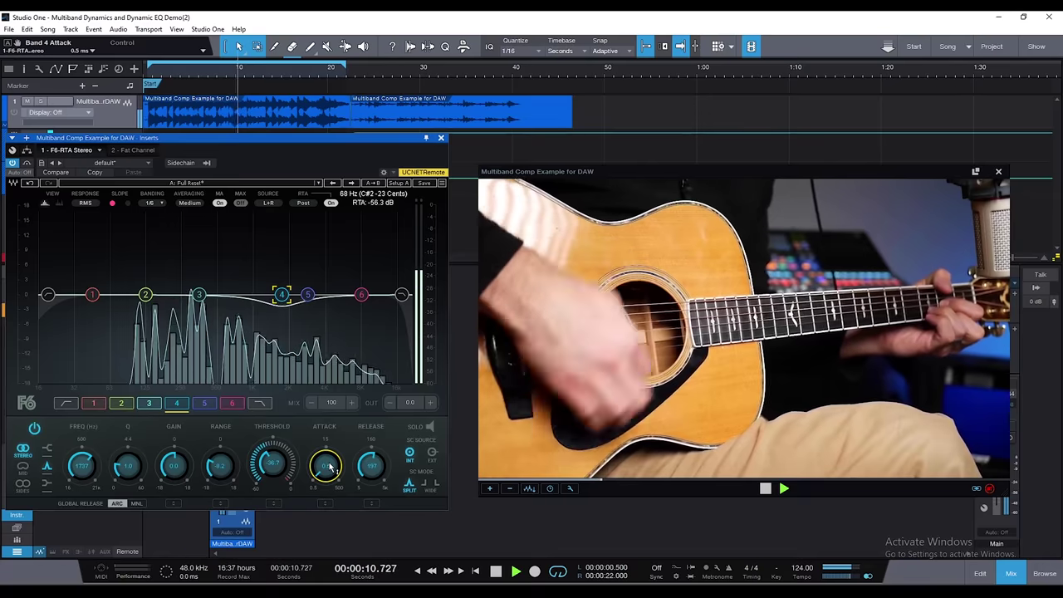
- Audition band 4's attack, first lengthening it, then shortening it to about 2 ms
{"action": "left_click_drag", "start_coordinate": [339, 456], "coordinate": [330, 481]}
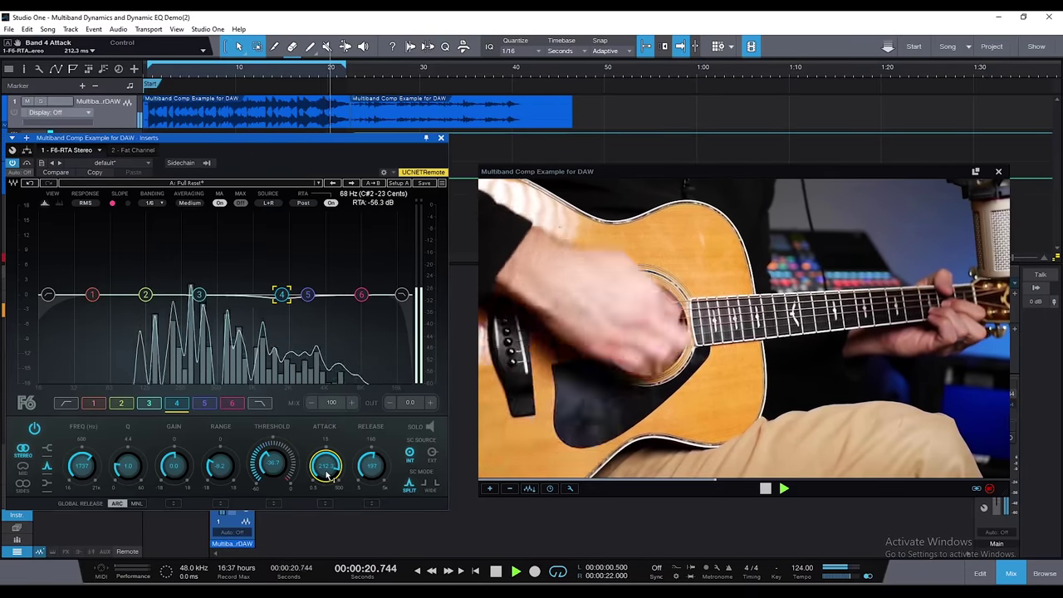
{"action": "key", "text": "space"}
{"action": "key", "text": "space"}
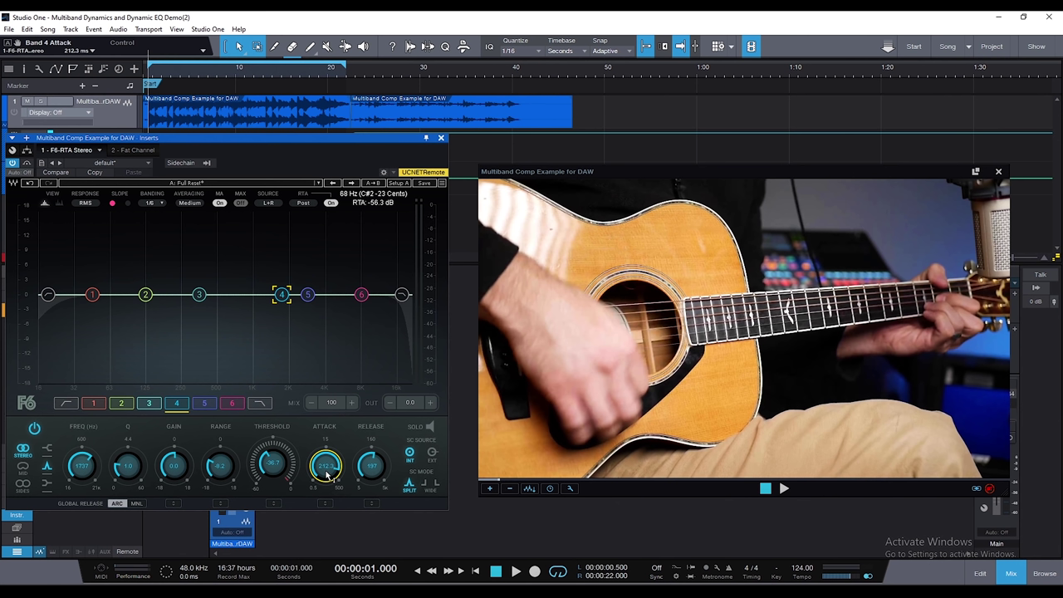
{"action": "left_click_drag", "start_coordinate": [327, 473], "coordinate": [326, 531]}
{"action": "key", "text": "space"}
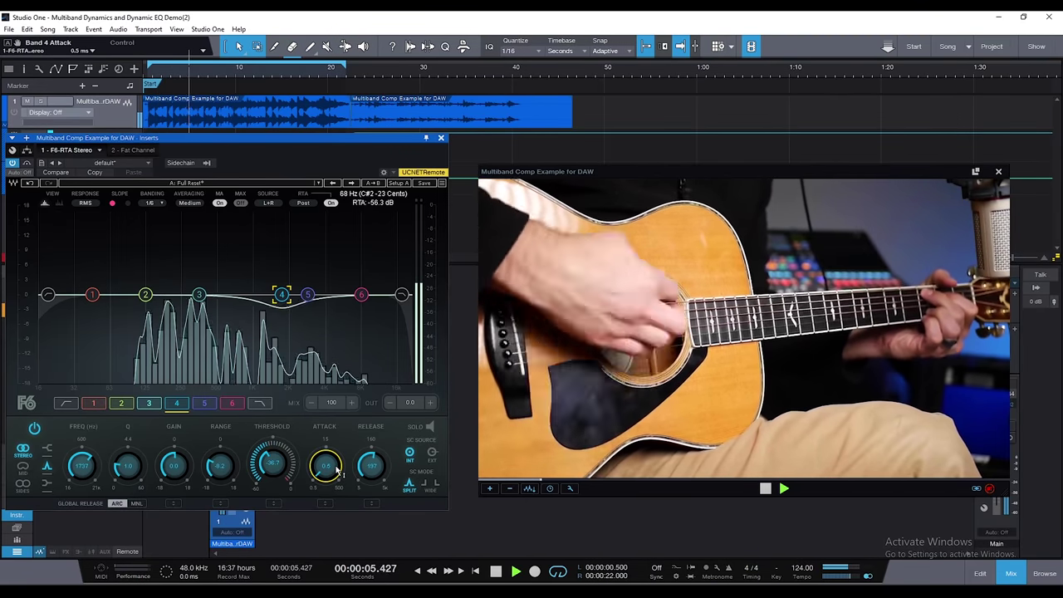
- Fine-tune band 4's attack to 15 ms, stopping playback at the start
{"action": "scroll", "coordinate": [332, 474], "scroll_direction": "up", "scroll_amount": 10}
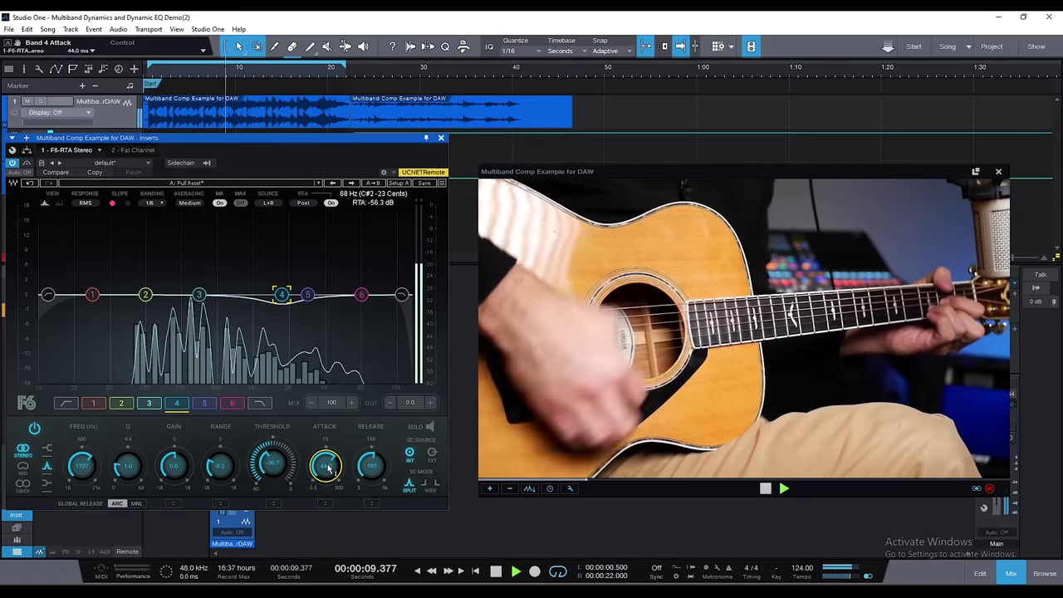
{"action": "scroll", "coordinate": [328, 470], "scroll_direction": "down", "scroll_amount": 10}
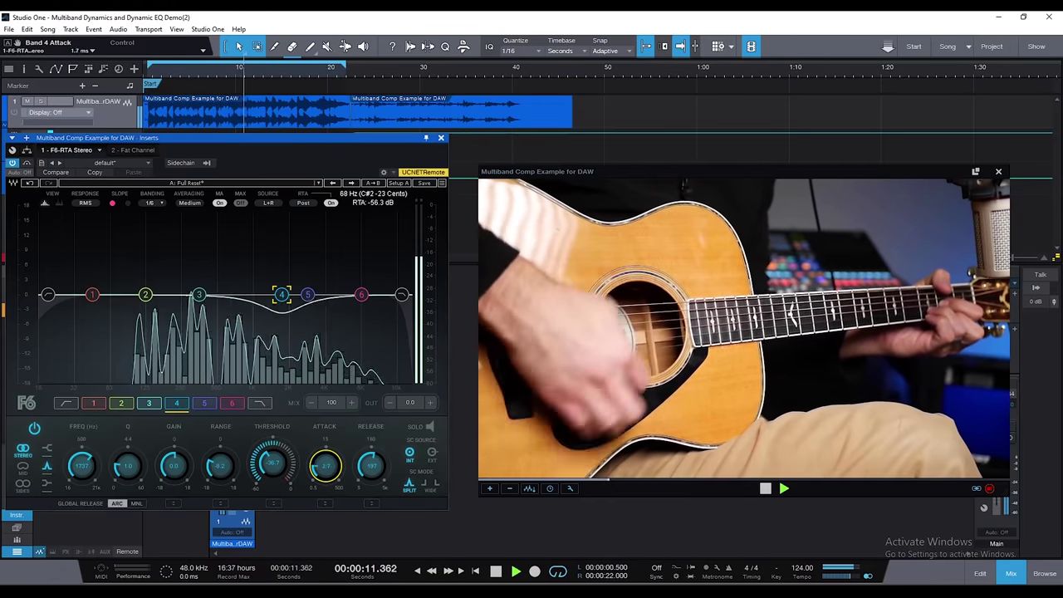
{"action": "scroll", "coordinate": [328, 469], "scroll_direction": "up", "scroll_amount": 10}
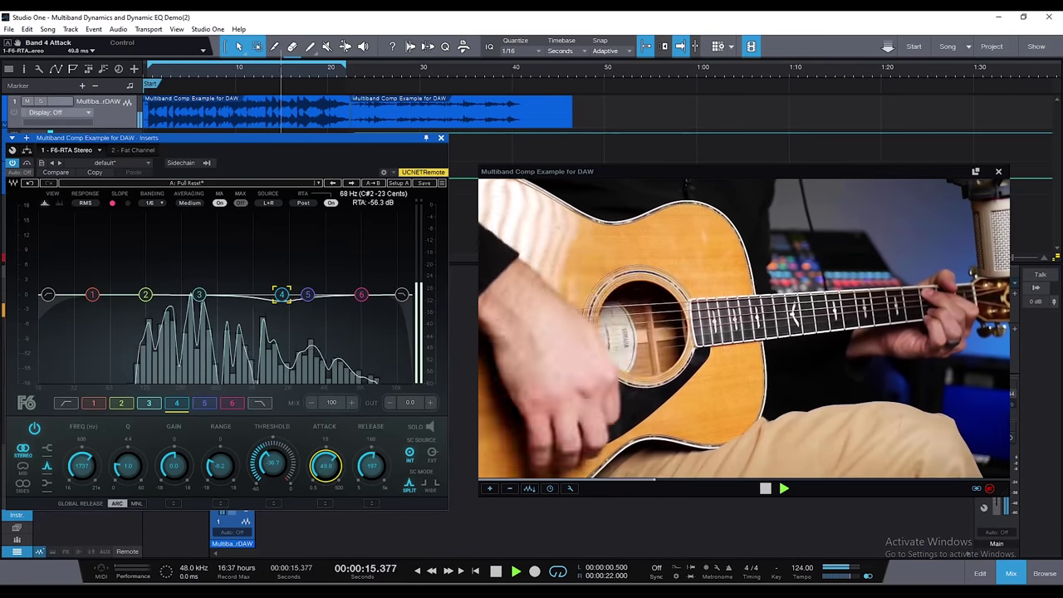
{"action": "scroll", "coordinate": [328, 469], "scroll_direction": "down", "scroll_amount": 2}
{"action": "key", "text": "space"}
{"action": "scroll", "coordinate": [329, 469], "scroll_direction": "down", "scroll_amount": 4}
{"action": "scroll", "coordinate": [325, 465], "scroll_direction": "up", "scroll_amount": 2}
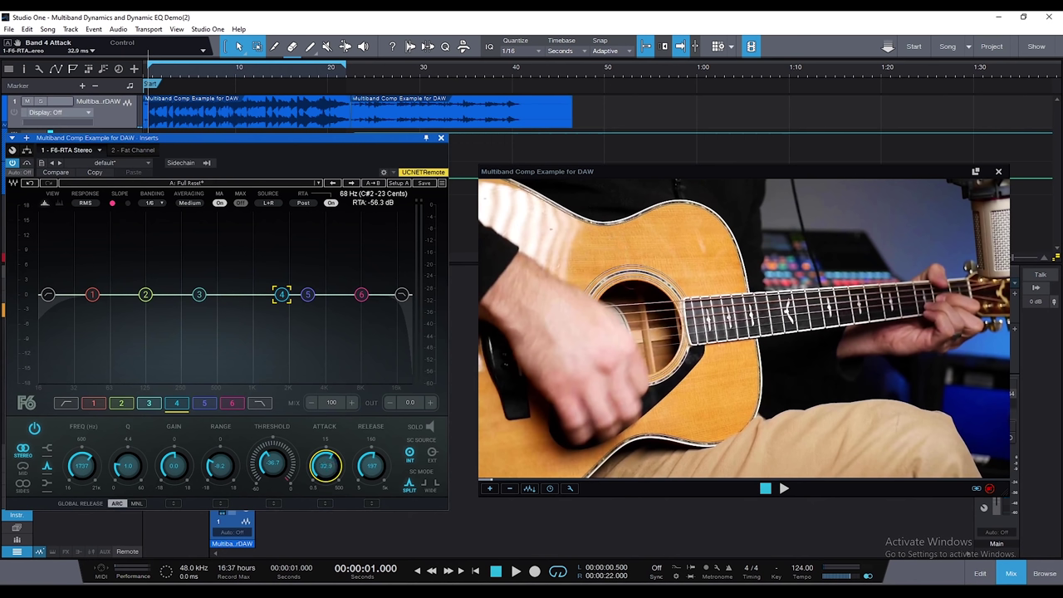
{"action": "scroll", "coordinate": [325, 467], "scroll_direction": "down", "scroll_amount": 3}
- Play the loop while sweeping band 4's release through 30, 5000, 311 and 115 ms
{"action": "key", "text": "space"}
{"action": "left_click_drag", "start_coordinate": [372, 467], "coordinate": [372, 507]}
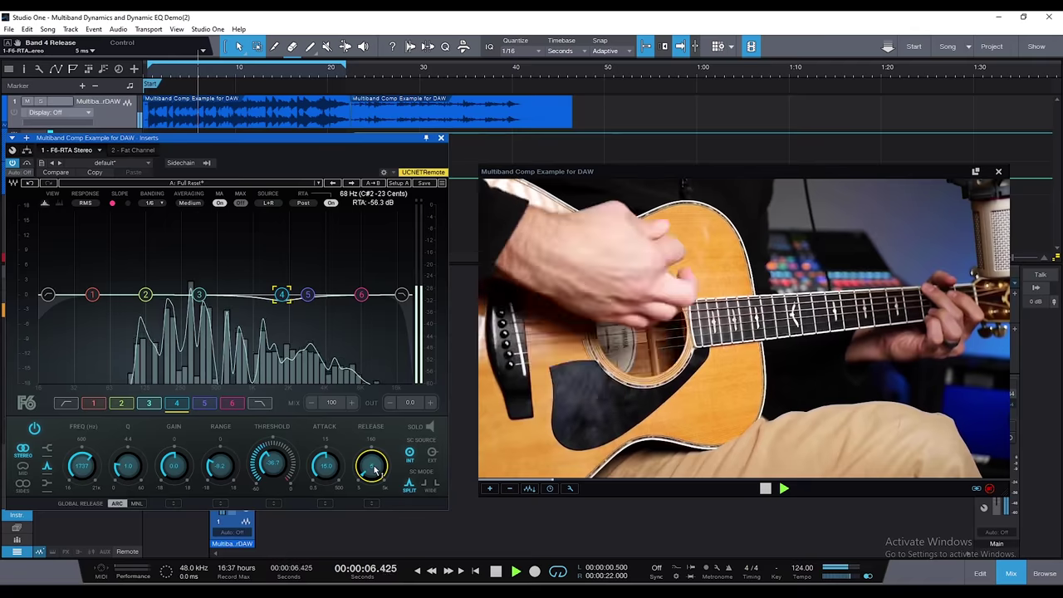
{"action": "left_click_drag", "start_coordinate": [374, 471], "coordinate": [373, 447]}
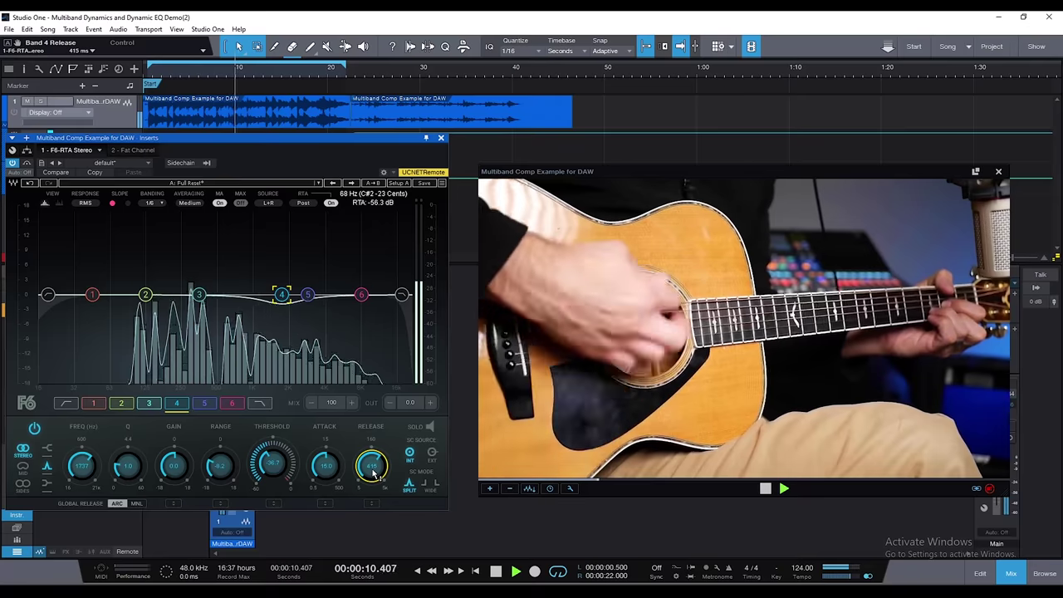
{"action": "left_click_drag", "start_coordinate": [376, 470], "coordinate": [375, 440]}
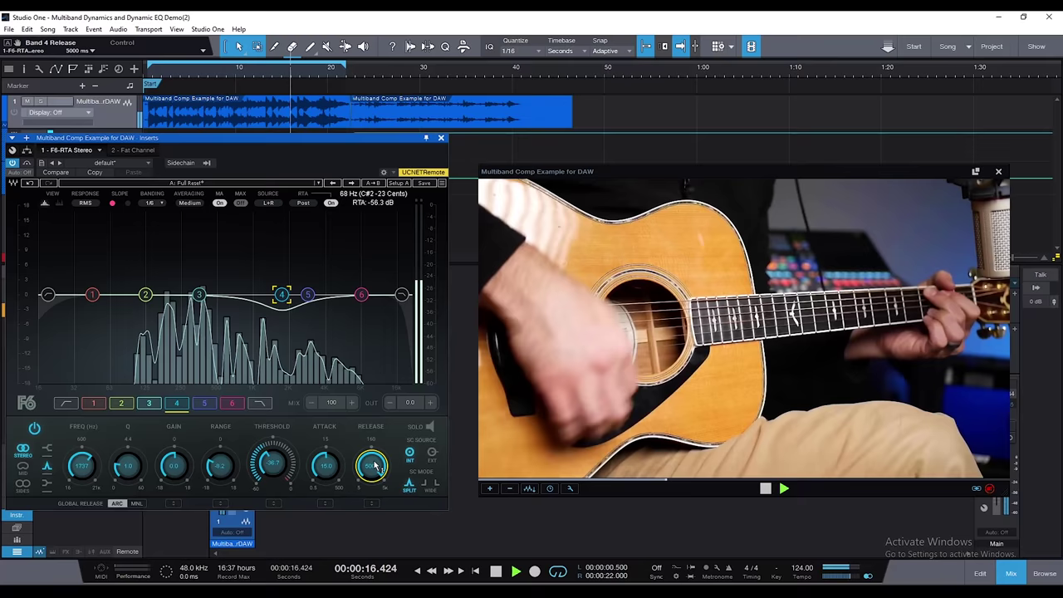
{"action": "left_click_drag", "start_coordinate": [376, 467], "coordinate": [376, 507]}
{"action": "left_click_drag", "start_coordinate": [375, 467], "coordinate": [375, 474]}
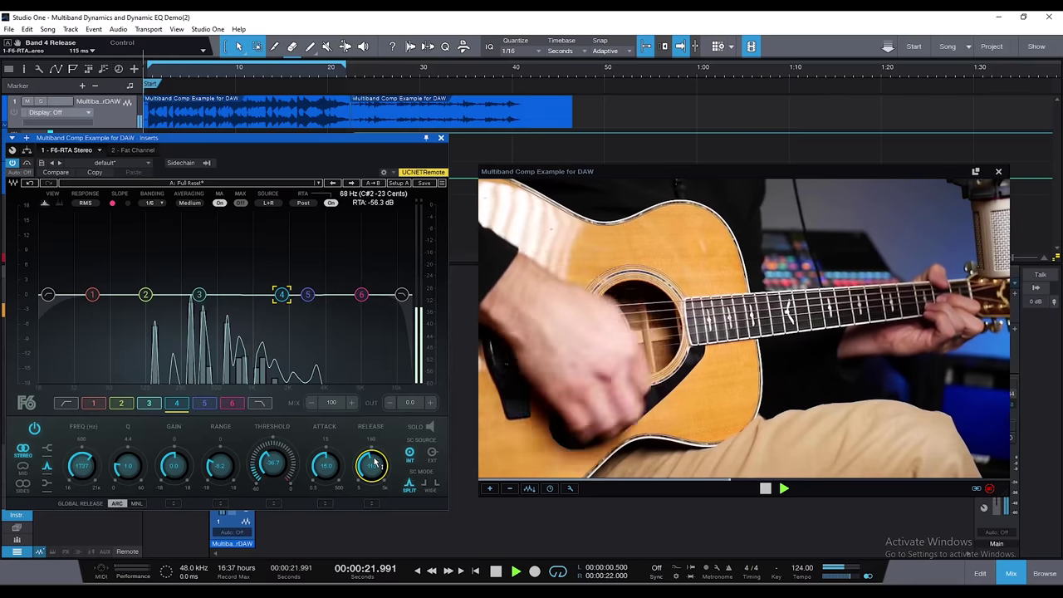
- Stop playback and set band 4's release to its 5 ms minimum
{"action": "key", "text": "space"}
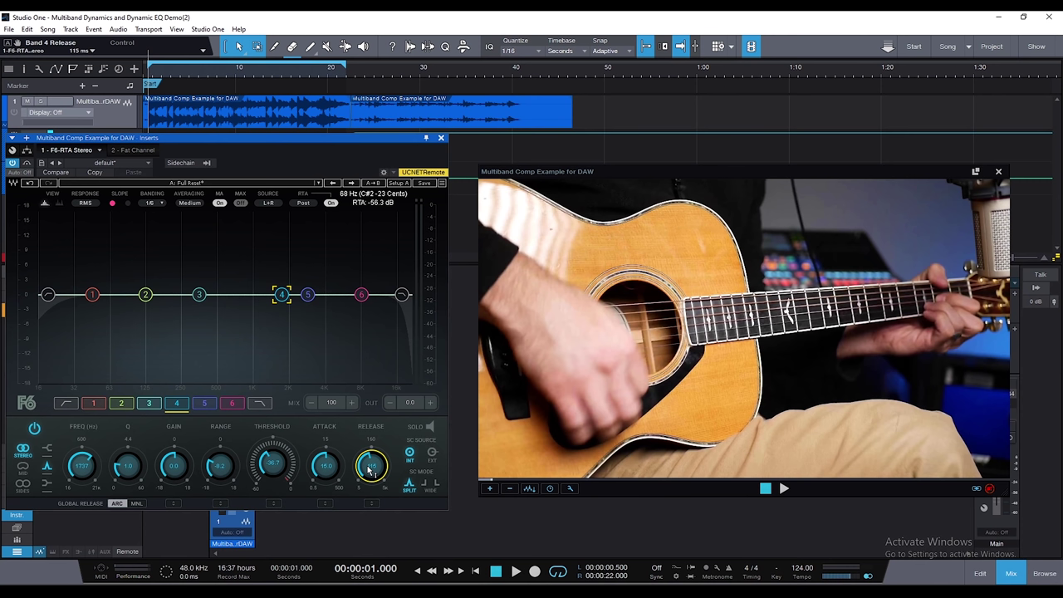
{"action": "scroll", "coordinate": [371, 470], "scroll_direction": "up", "scroll_amount": 10}
{"action": "scroll", "coordinate": [371, 470], "scroll_direction": "up", "scroll_amount": 2}
{"action": "left_click_drag", "start_coordinate": [371, 468], "coordinate": [365, 459]}
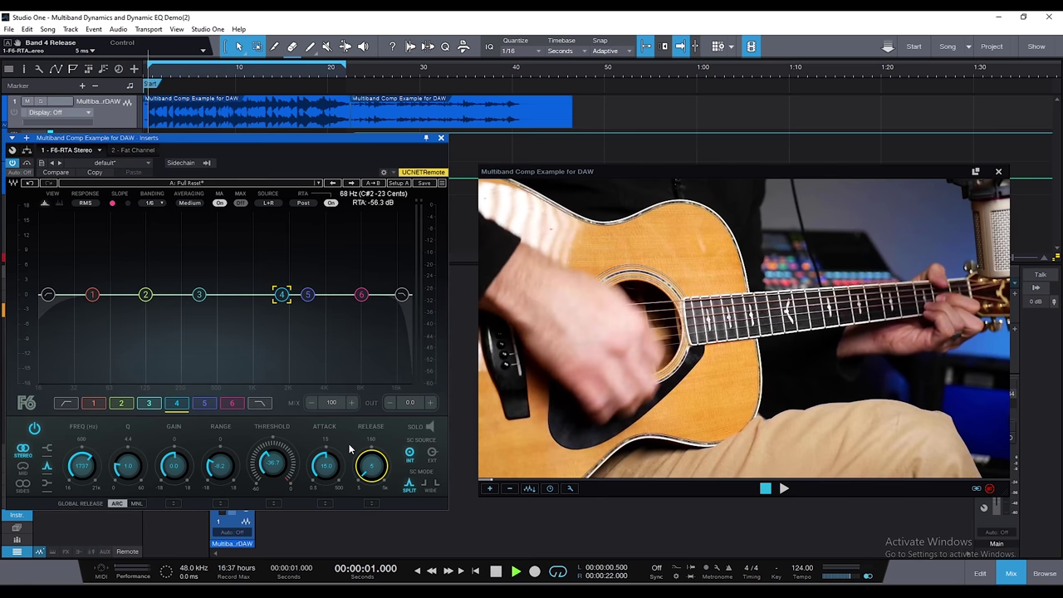
{"action": "key", "text": "space"}
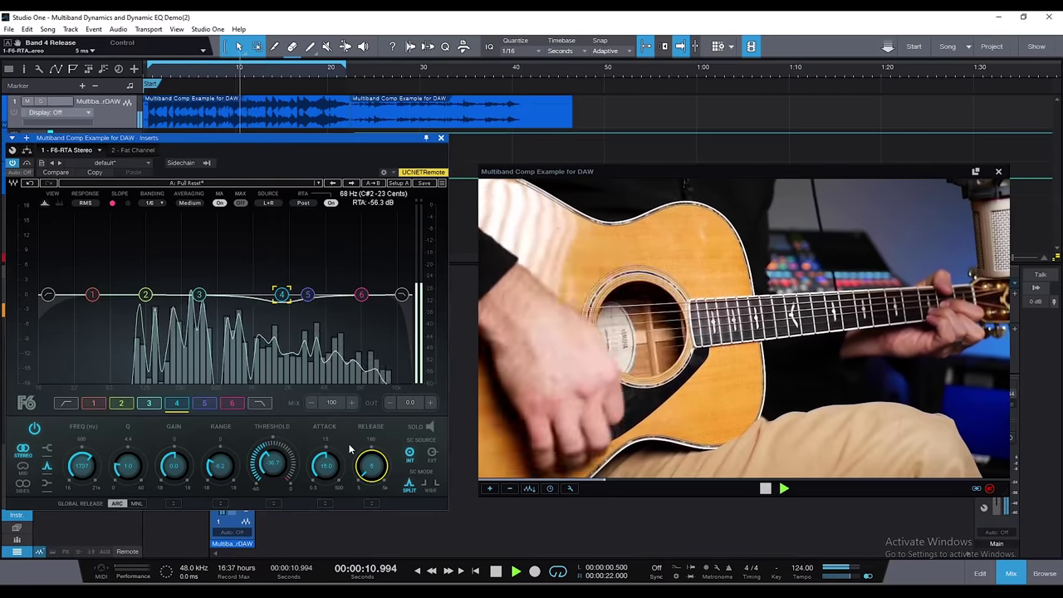
{"action": "left_click_drag", "start_coordinate": [371, 465], "coordinate": [371, 471]}
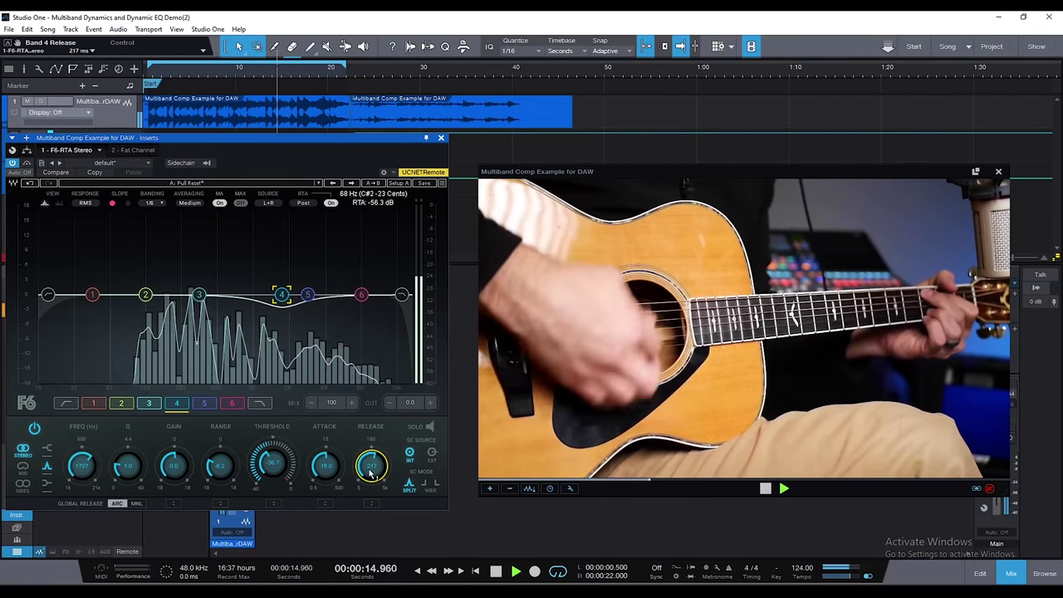
{"action": "left_click_drag", "start_coordinate": [372, 471], "coordinate": [346, 445]}
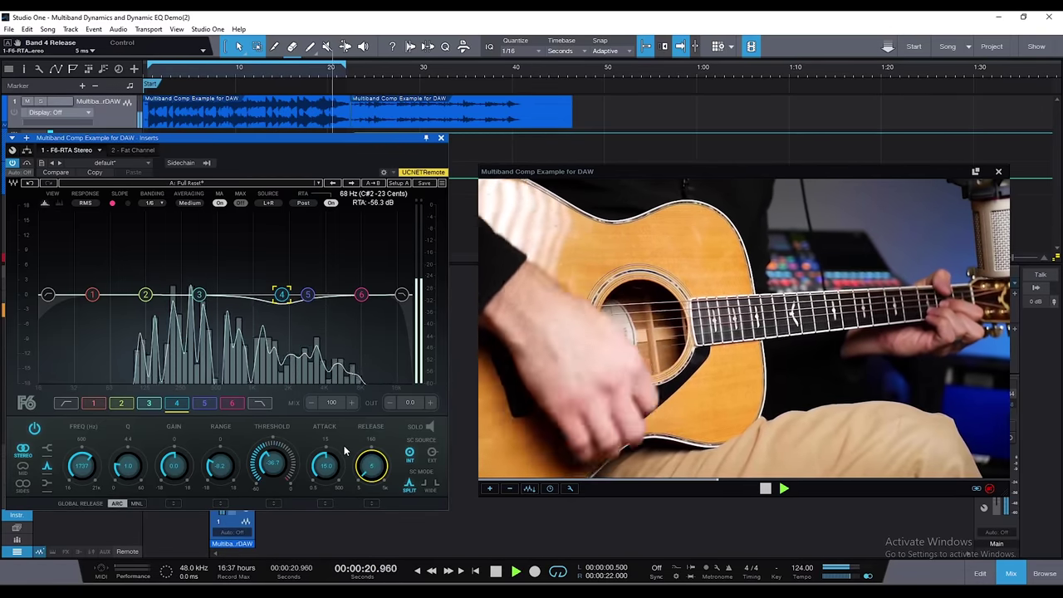
{"action": "key", "text": "space"}
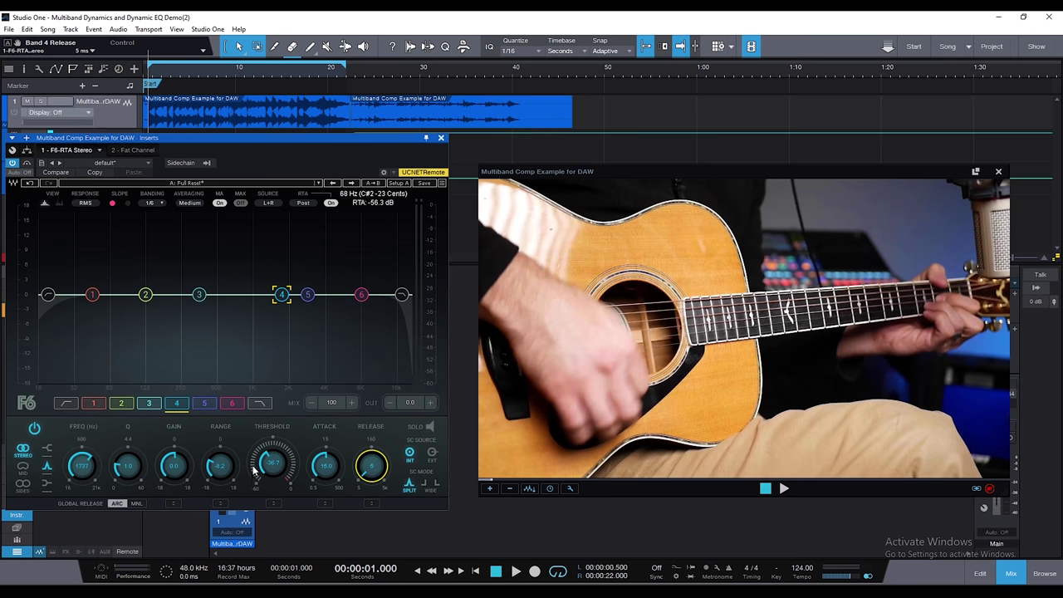
- Select band 1, loop the 23–42 s range, and switch on band 2 at 125 Hz
{"action": "left_click", "coordinate": [91, 404]}
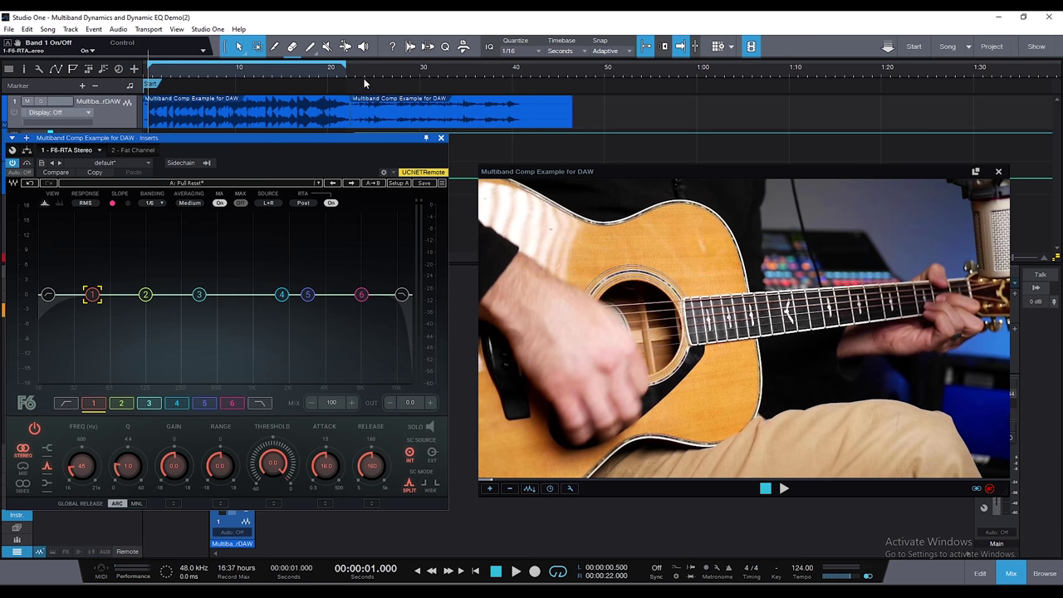
{"action": "left_click_drag", "start_coordinate": [355, 66], "coordinate": [533, 75]}
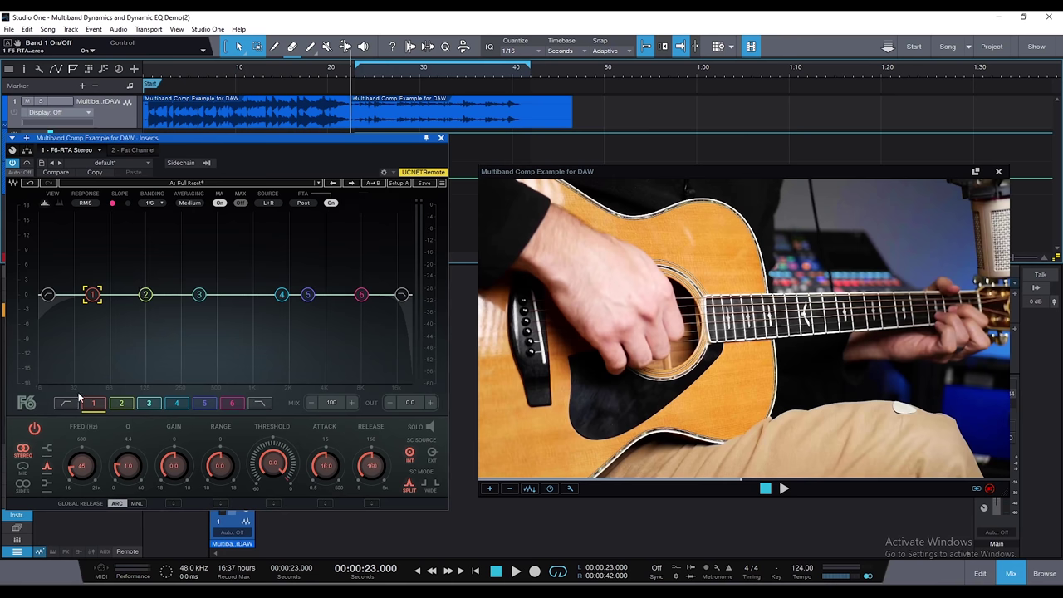
{"action": "left_click", "coordinate": [119, 405]}
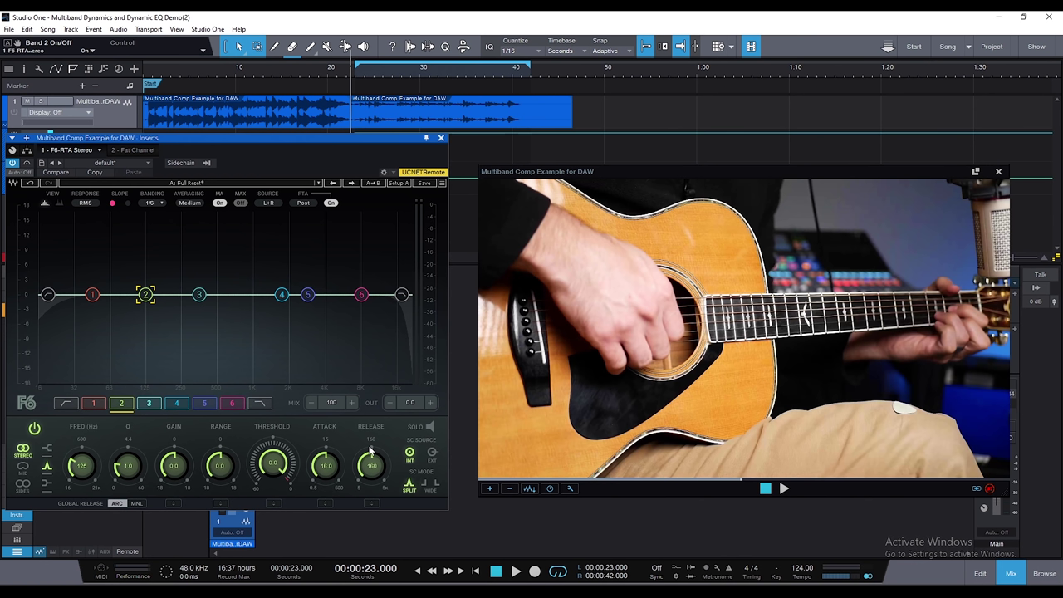
- Set band 2 to 110 Hz with a Q of 4.8 and reset its gain to 0 dB
{"action": "left_click", "coordinate": [83, 467]}
{"action": "type", "text": "110"}
{"action": "key", "text": "Return"}
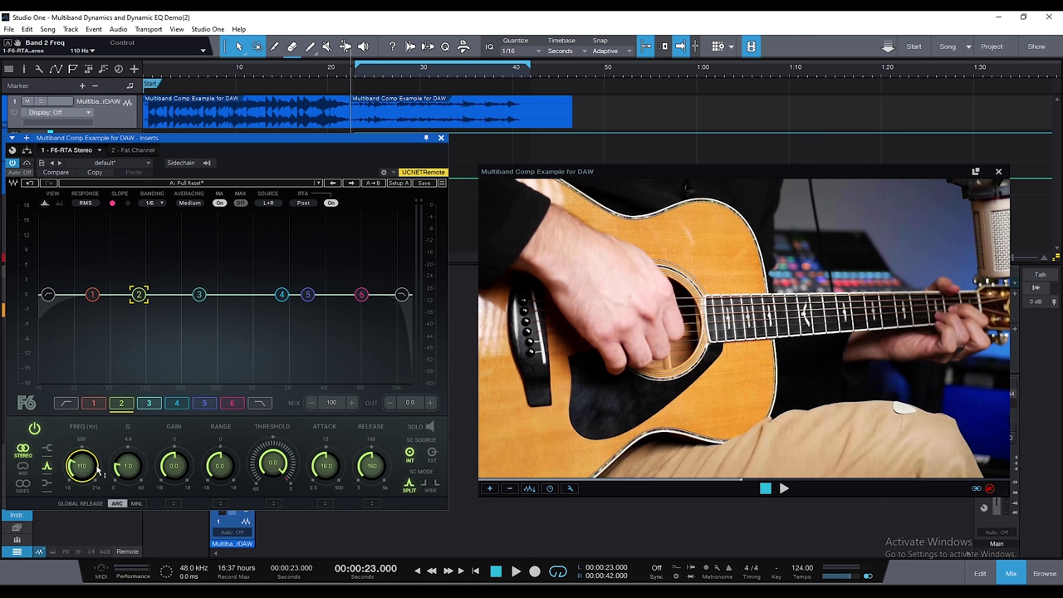
{"action": "left_click_drag", "start_coordinate": [127, 469], "coordinate": [128, 432]}
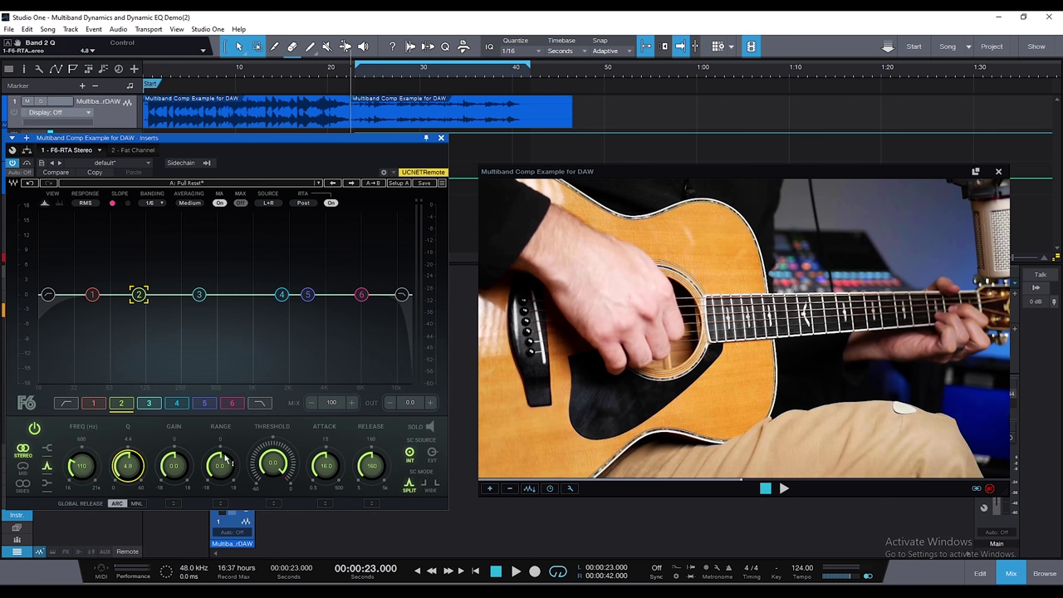
{"action": "mouse_move", "coordinate": [173, 465]}
{"action": "left_mouse_down"}
{"action": "mouse_move", "coordinate": [173, 486]}
{"action": "mouse_move", "coordinate": [173, 463]}
{"action": "mouse_move", "coordinate": [220, 477]}
{"action": "mouse_move", "coordinate": [184, 467]}
{"action": "left_mouse_up"}
{"action": "double_click", "coordinate": [179, 466]}
- Lower band 2's threshold to -42.1 dB while the loop plays, then stop
{"action": "left_click_drag", "start_coordinate": [274, 460], "coordinate": [274, 482]}
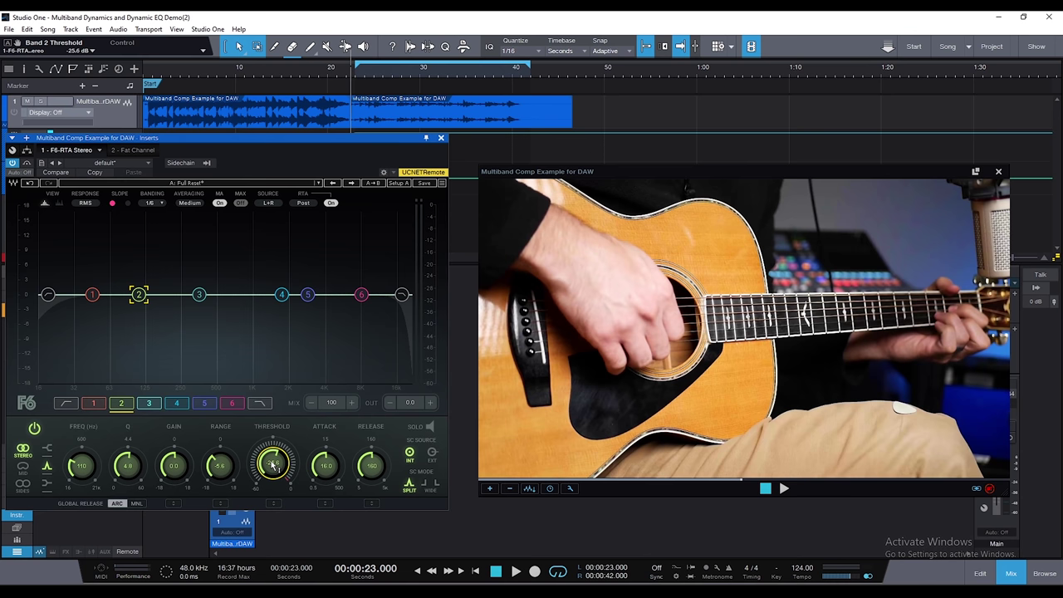
{"action": "key", "text": "space"}
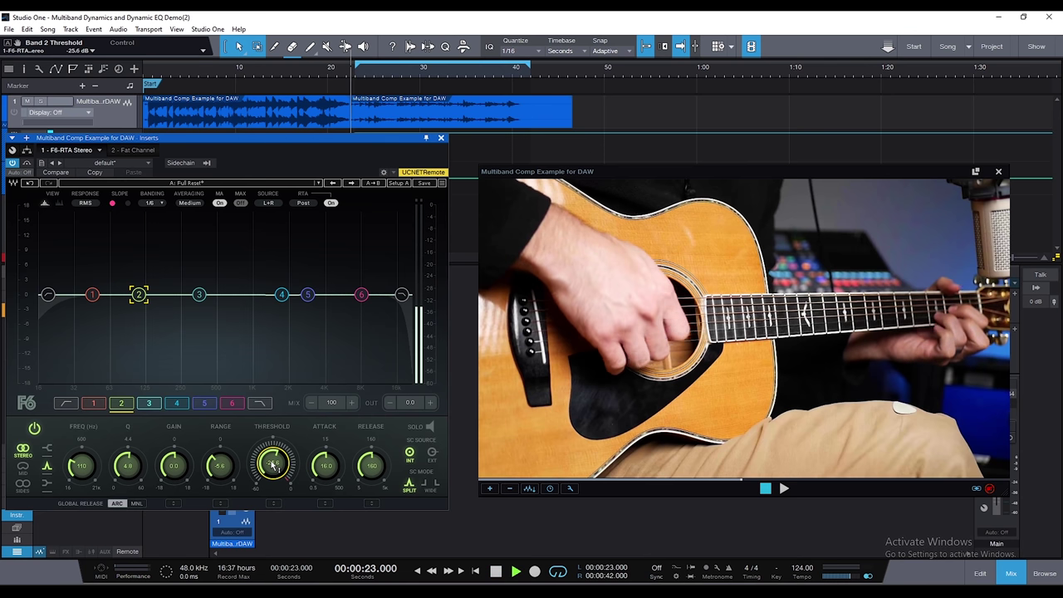
{"action": "left_click_drag", "start_coordinate": [282, 477], "coordinate": [282, 515]}
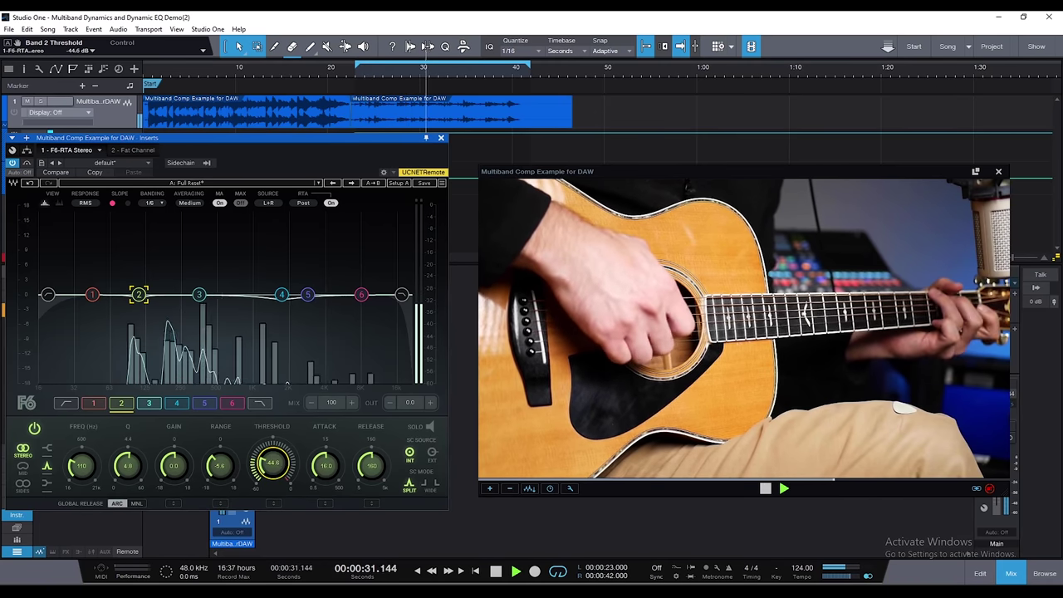
{"action": "scroll", "coordinate": [275, 462], "scroll_direction": "up", "scroll_amount": 2}
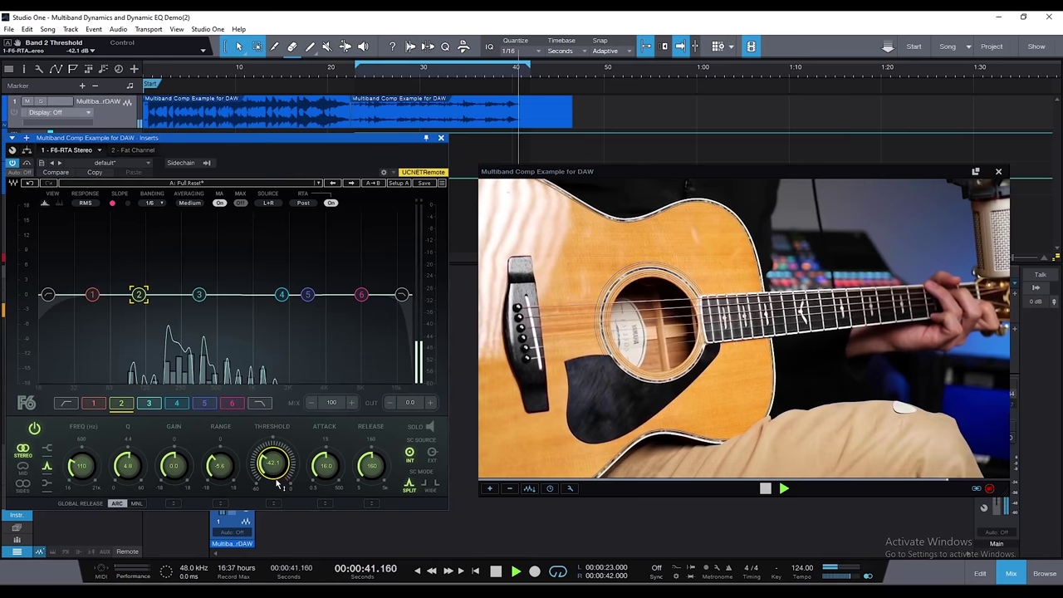
{"action": "key", "text": "space"}
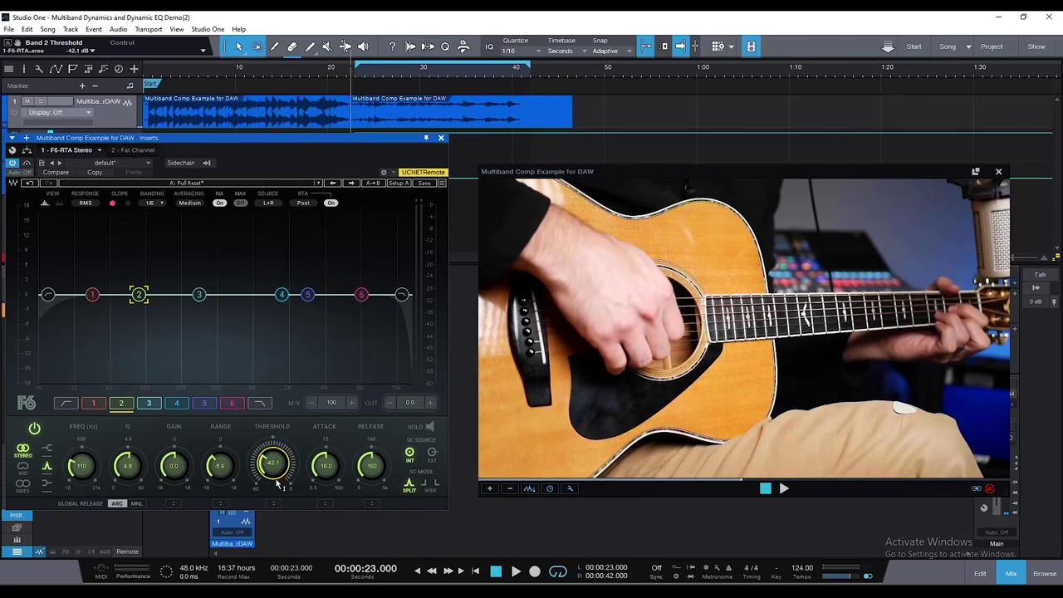
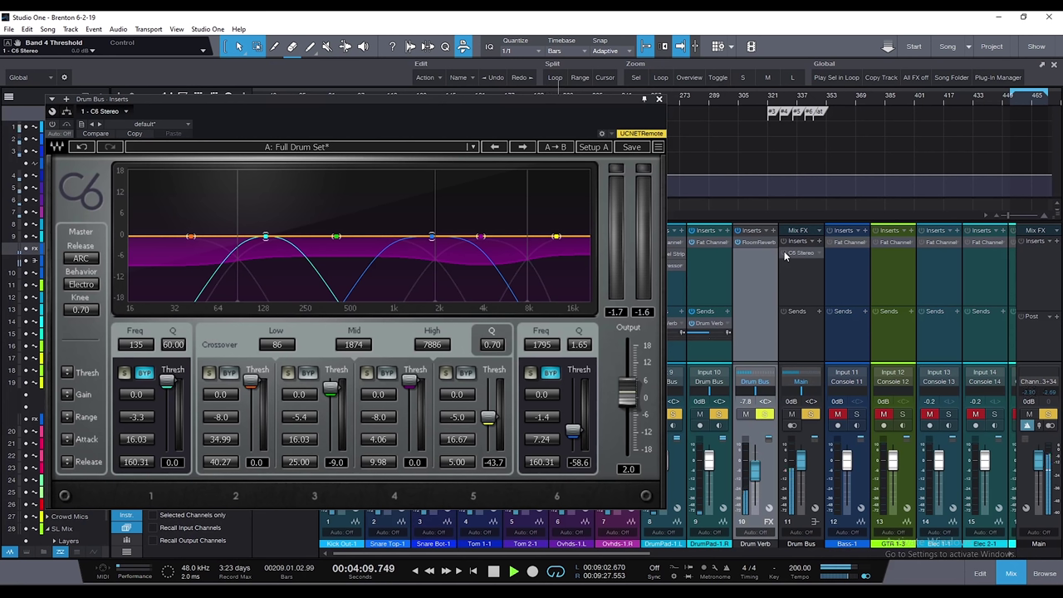
- With the drums playing, pull the C6 band 2 threshold to -34.0 dB and band 4 to -26.4 dB
{"action": "key", "text": "space"}
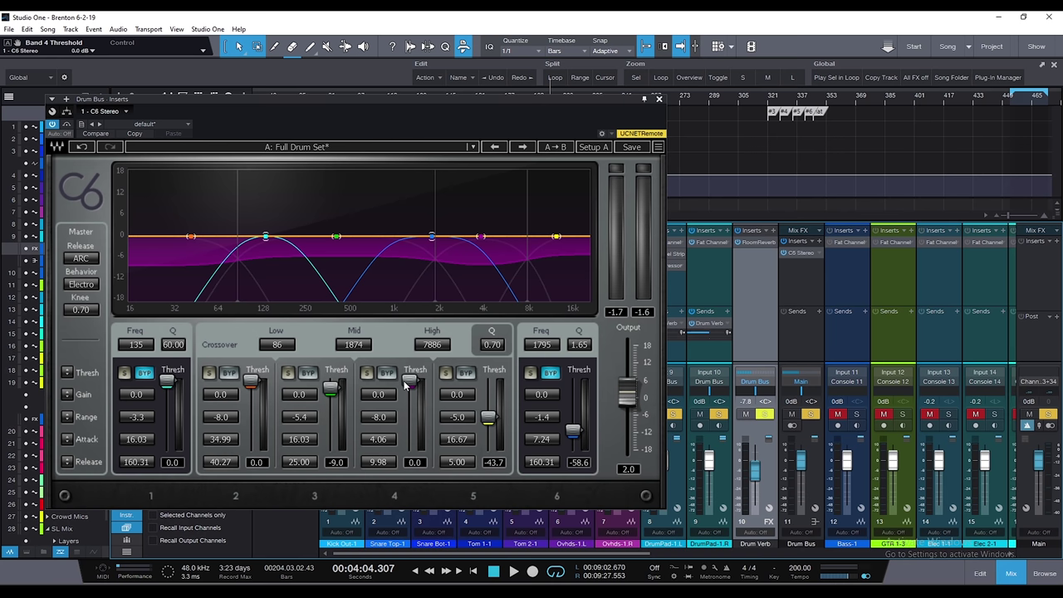
{"action": "key", "text": "space"}
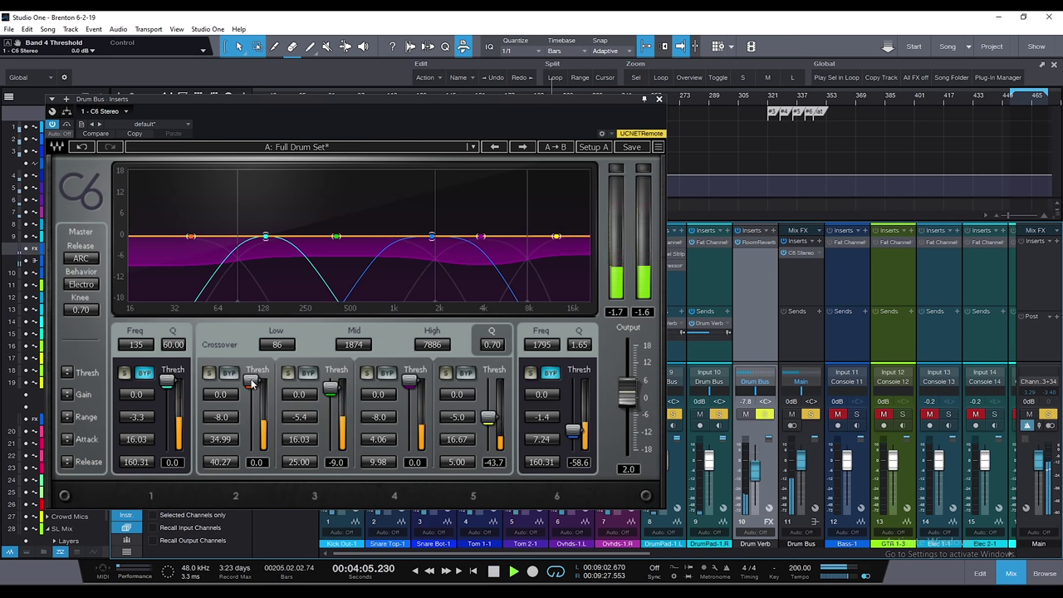
{"action": "left_click_drag", "start_coordinate": [251, 382], "coordinate": [250, 410]}
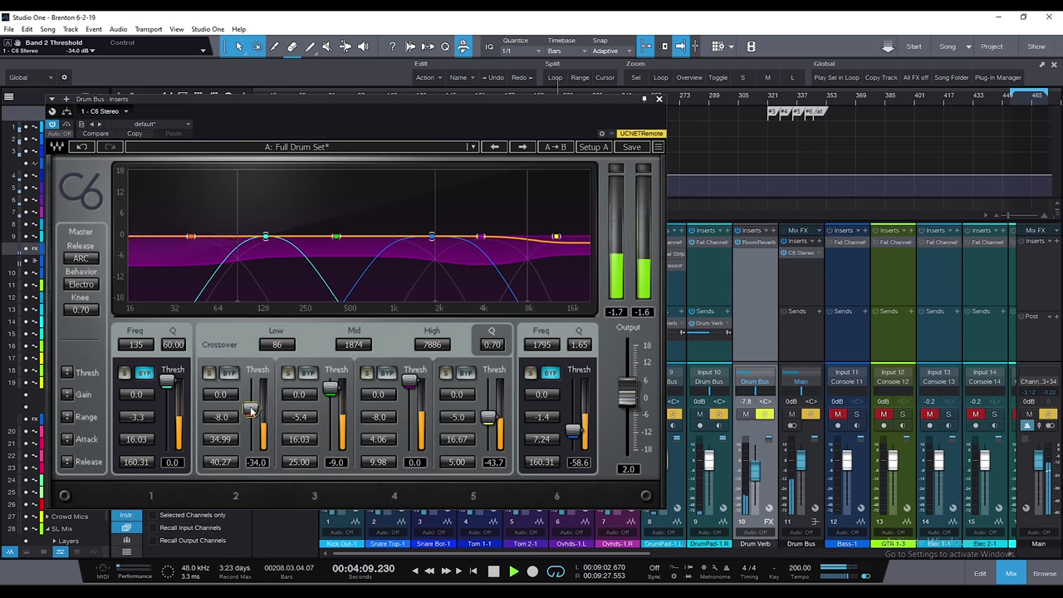
{"action": "left_click_drag", "start_coordinate": [413, 384], "coordinate": [411, 403]}
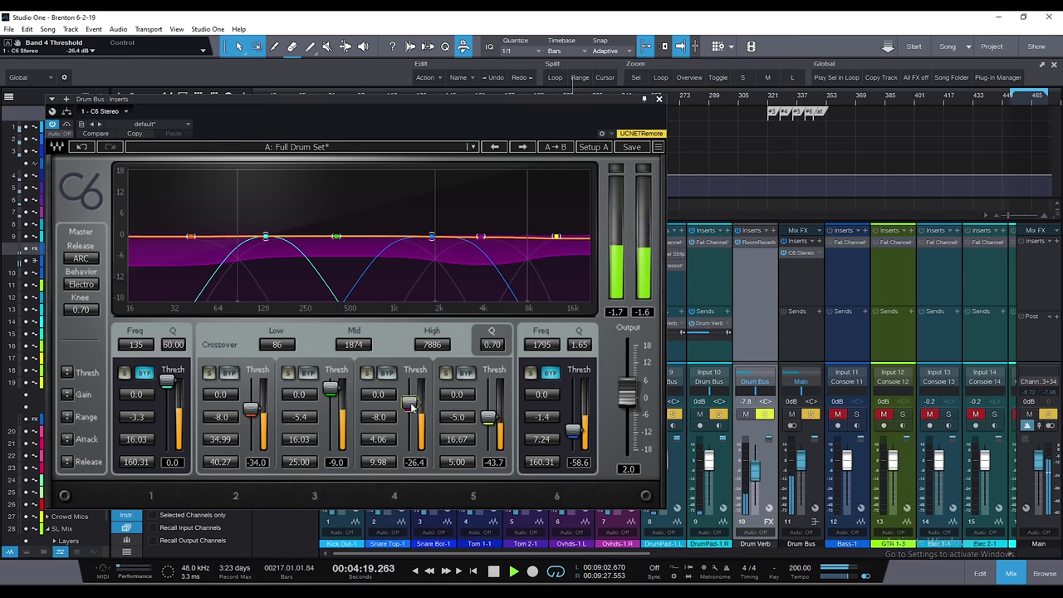
- A/B the drum bus with the C6 bypassed and active, then stop playback
{"action": "left_click", "coordinate": [54, 124]}
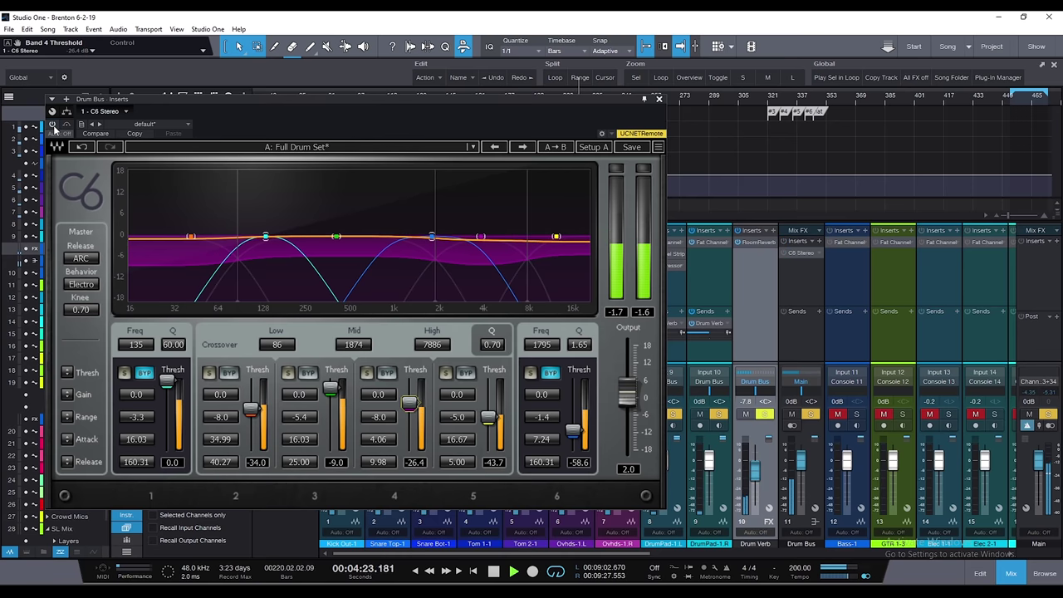
{"action": "left_click", "coordinate": [52, 125]}
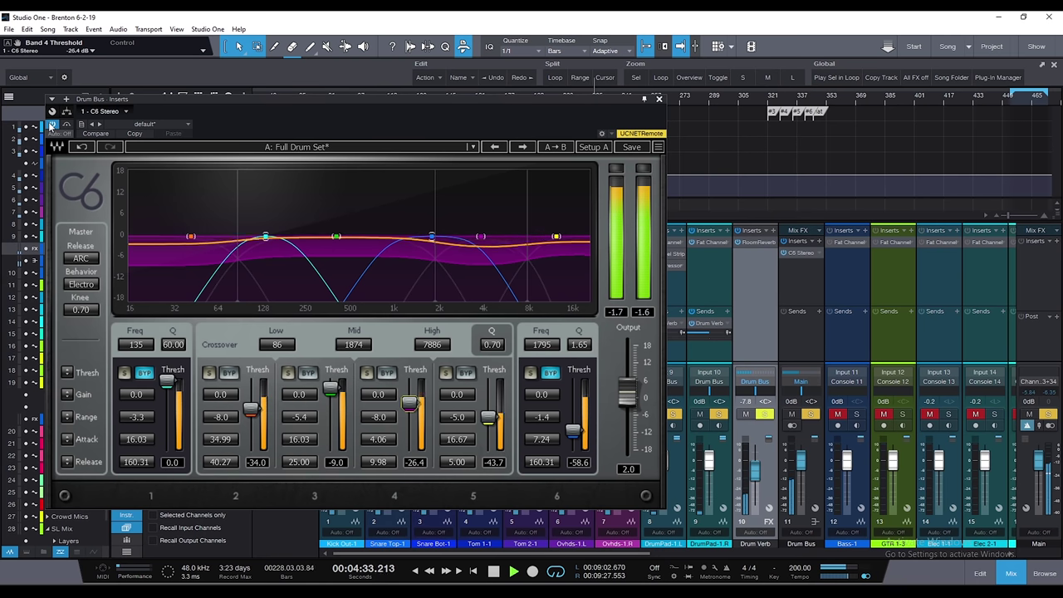
{"action": "key", "text": "space"}
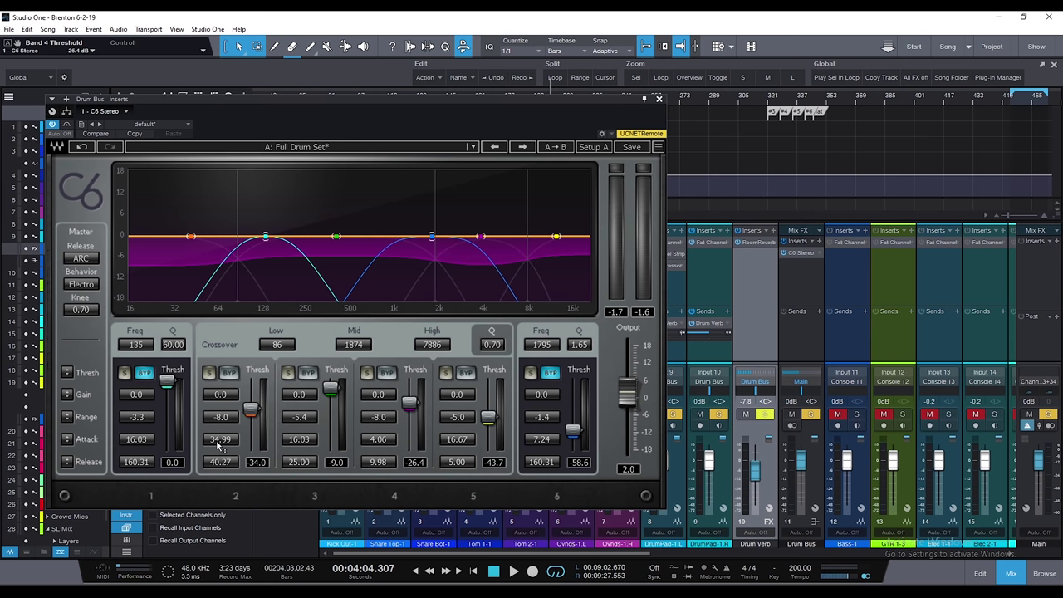
- Shorten band 2 attack to about 2 ms during playback and compare with the C6 bypassed
{"action": "key", "text": "space"}
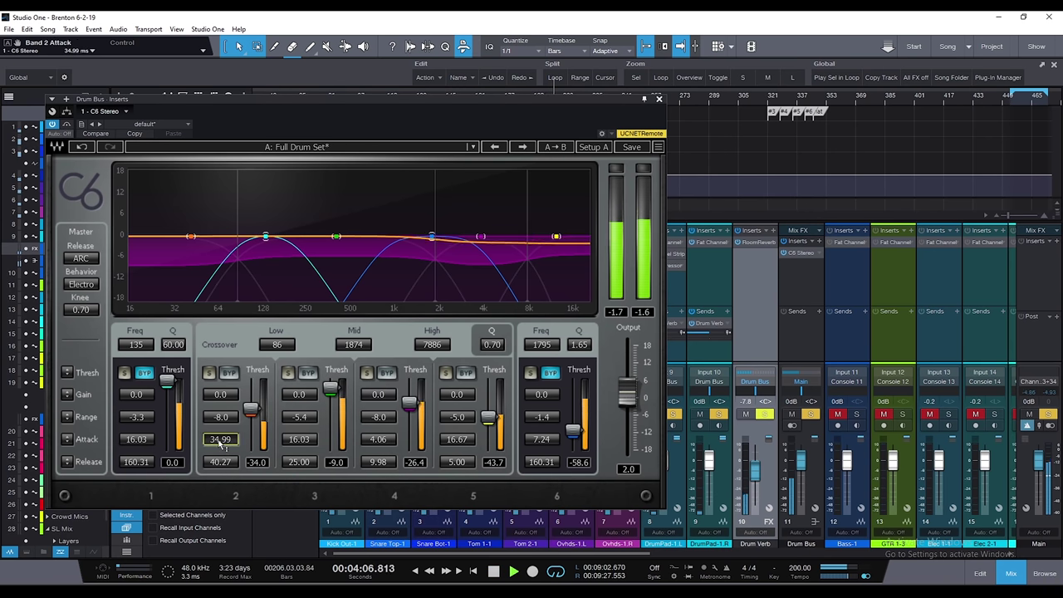
{"action": "left_click_drag", "start_coordinate": [220, 442], "coordinate": [220, 511]}
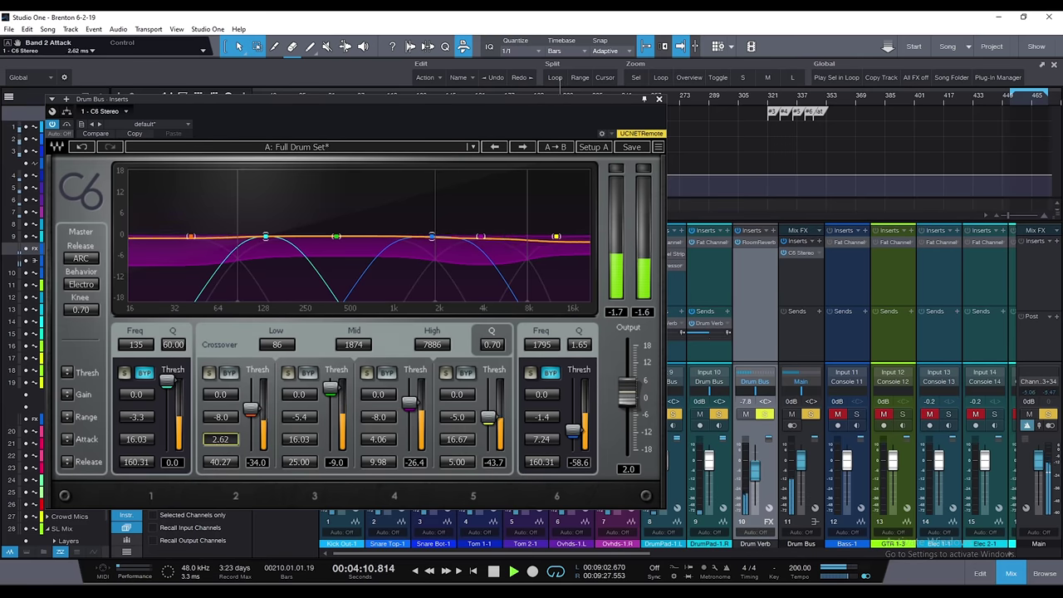
{"action": "left_click_drag", "start_coordinate": [220, 444], "coordinate": [220, 453]}
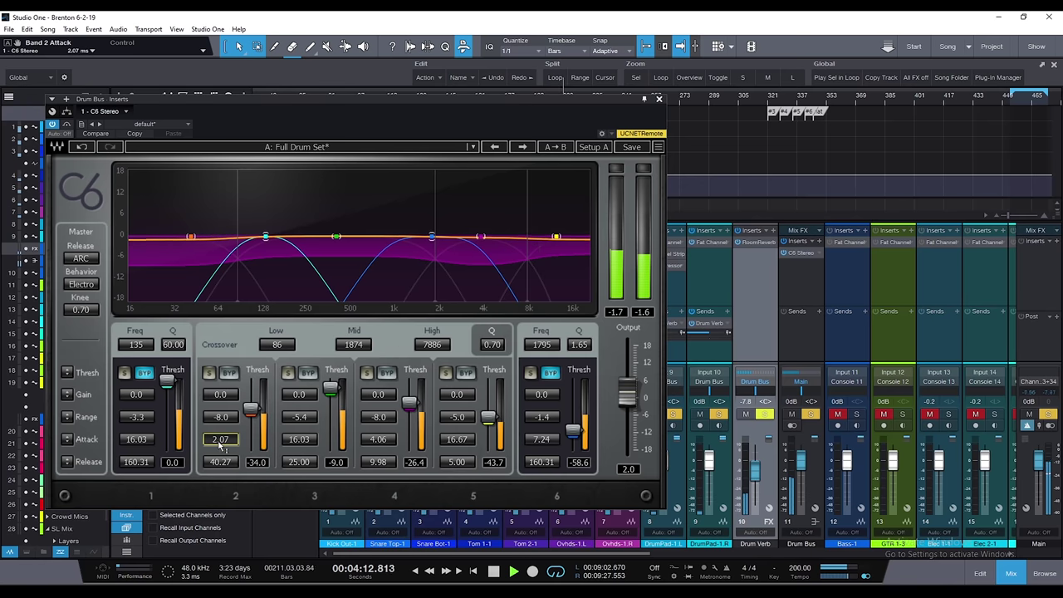
{"action": "left_click", "coordinate": [53, 125]}
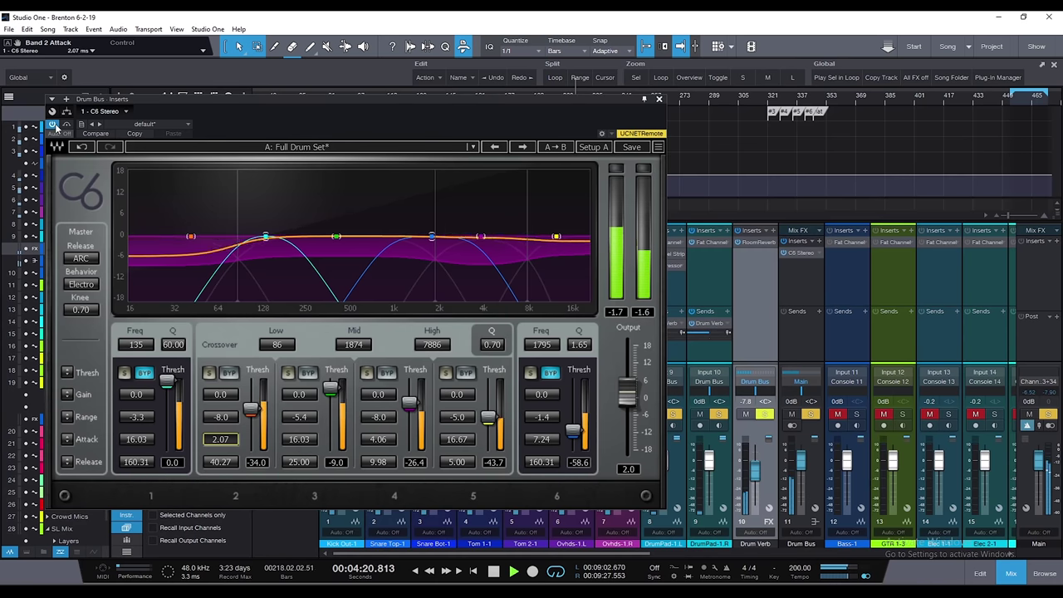
{"action": "key", "text": "space"}
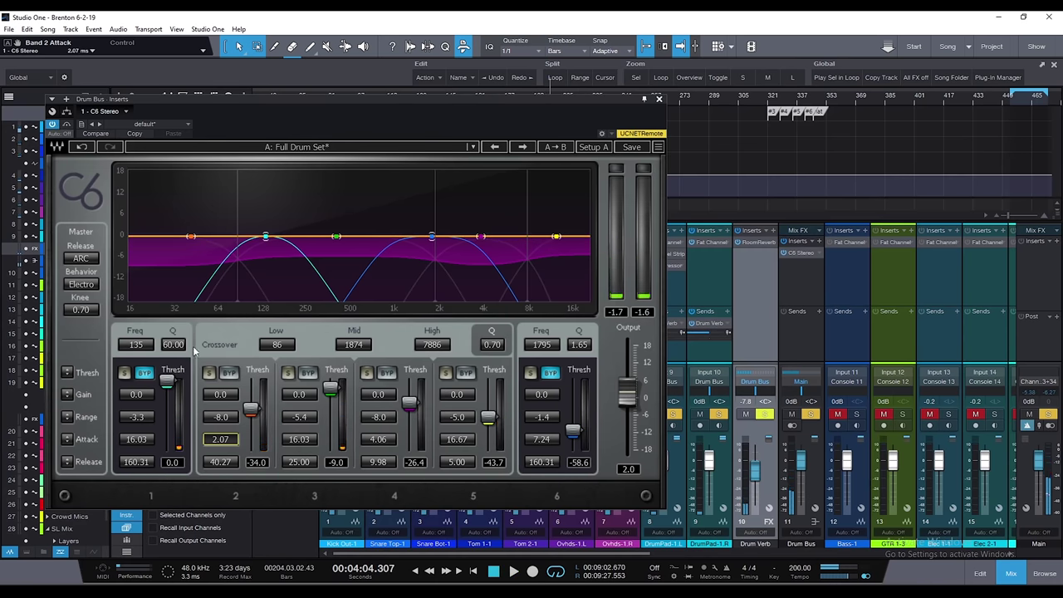
- Try band 2 attack at 33.80 ms and at 2.35 ms, then undo back to 33.80 ms
{"action": "left_click_drag", "start_coordinate": [221, 439], "coordinate": [221, 395]}
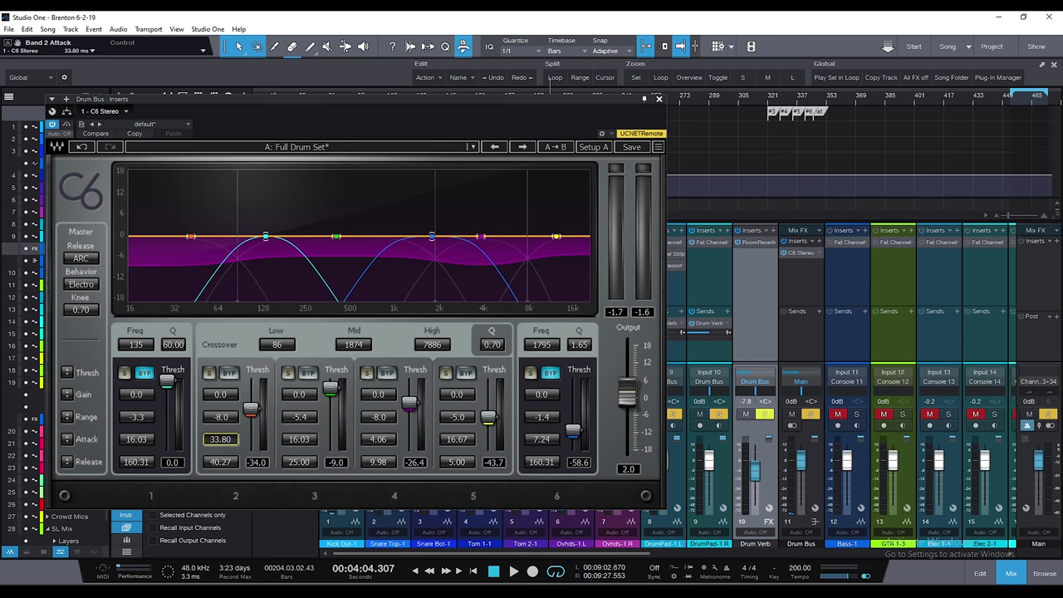
{"action": "key", "text": "space"}
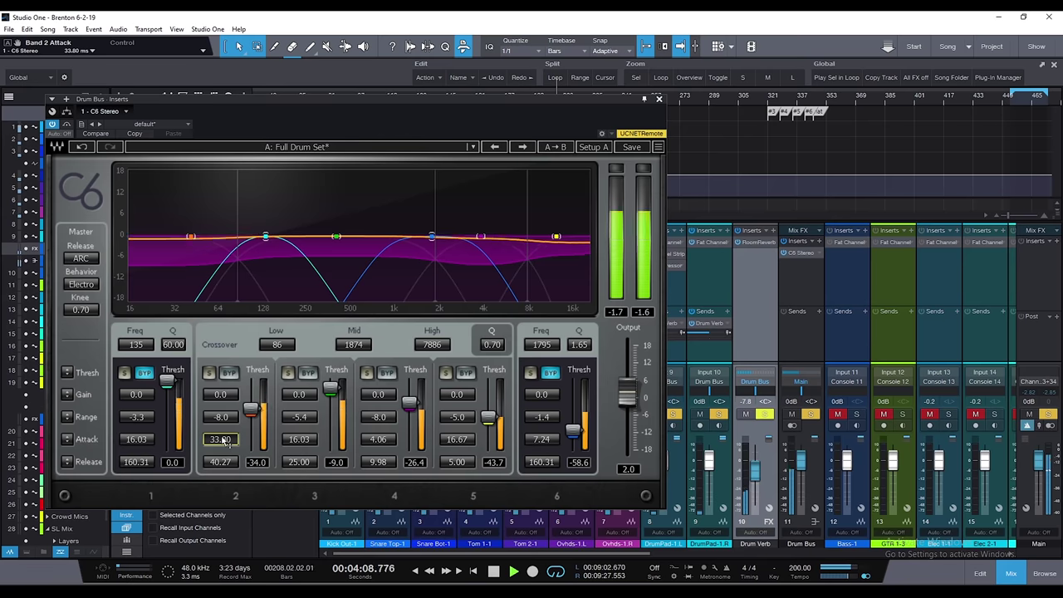
{"action": "left_click_drag", "start_coordinate": [224, 442], "coordinate": [246, 448]}
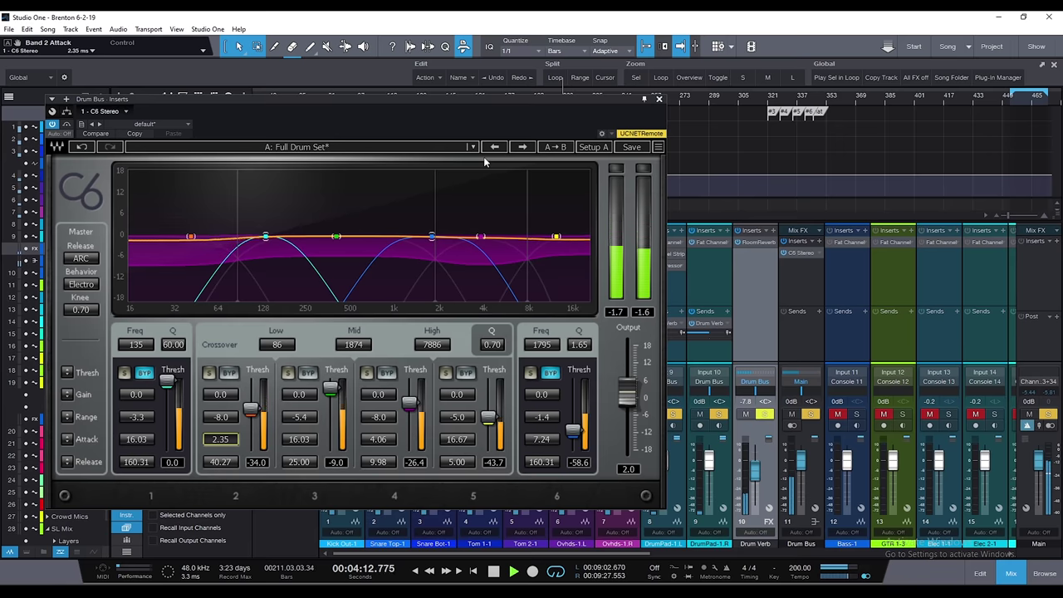
{"action": "left_click", "coordinate": [83, 147]}
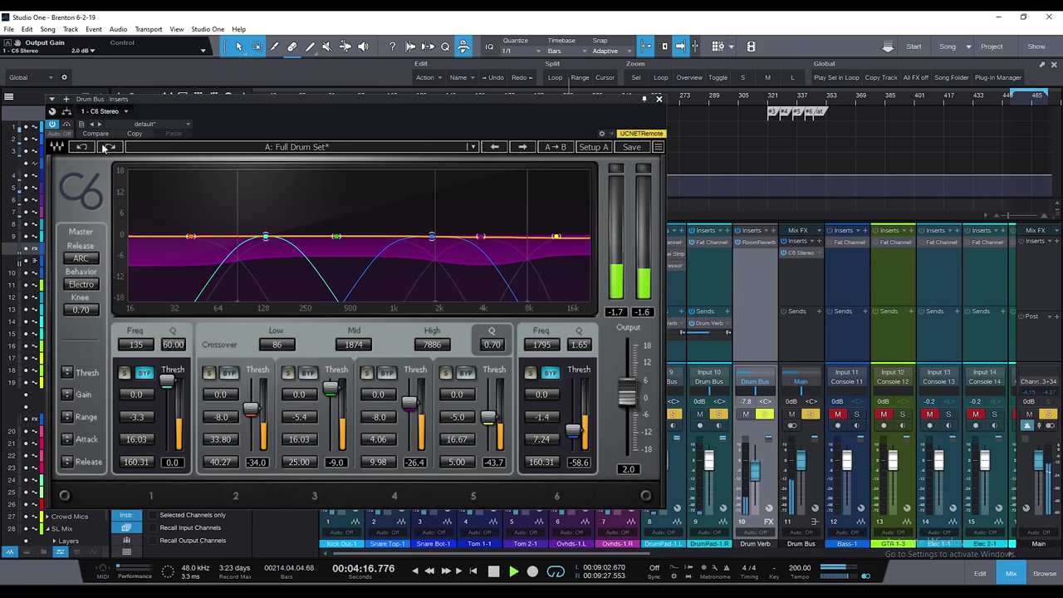
- Redo the band 2 attack change to restore 2.35 ms, then stop playback
{"action": "left_click", "coordinate": [110, 147]}
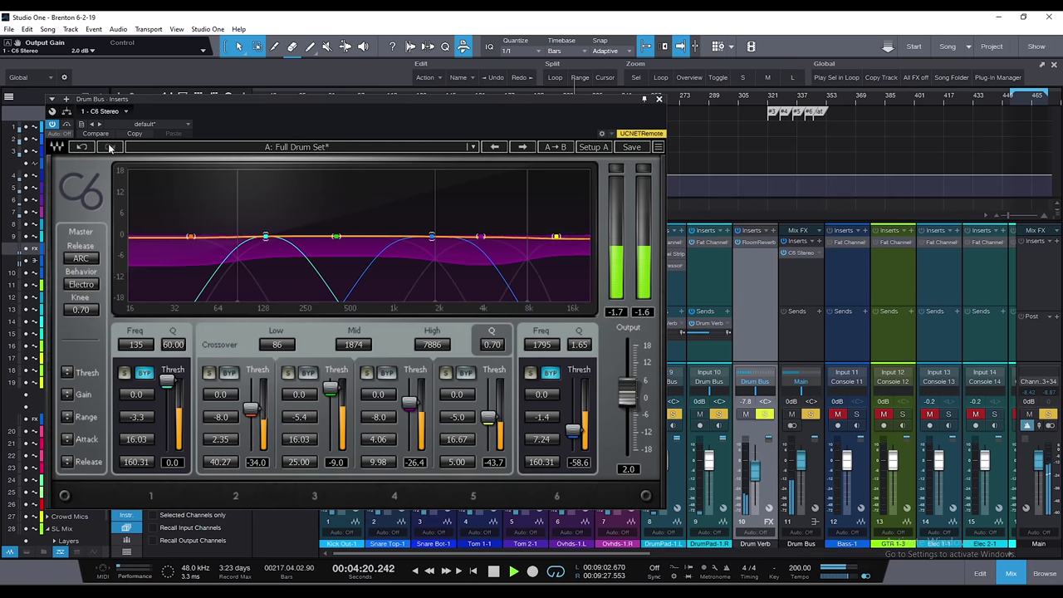
{"action": "key", "text": "space"}
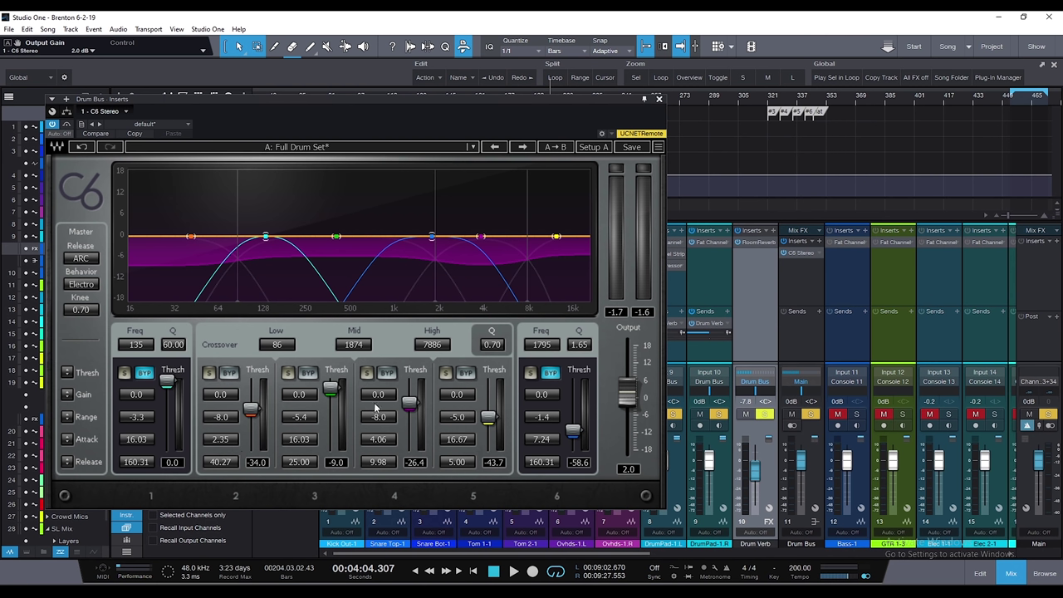
- Return band 2 attack to 33.80 ms, then A/B band 4's bypass during playback, leaving it active
{"action": "left_click_drag", "start_coordinate": [217, 442], "coordinate": [80, 154]}
{"action": "key", "text": "space"}
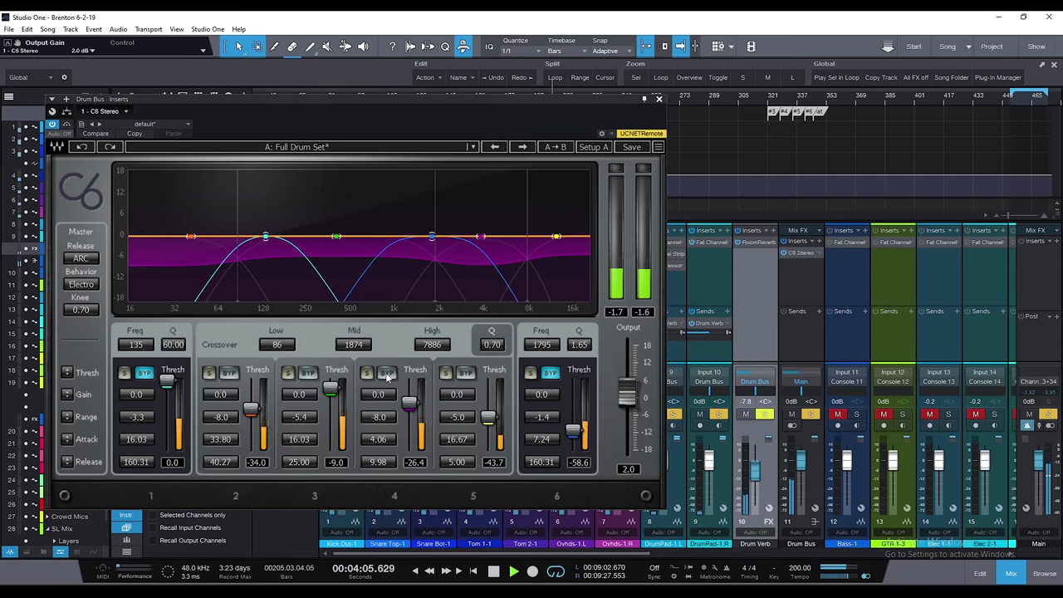
{"action": "left_click", "coordinate": [386, 374]}
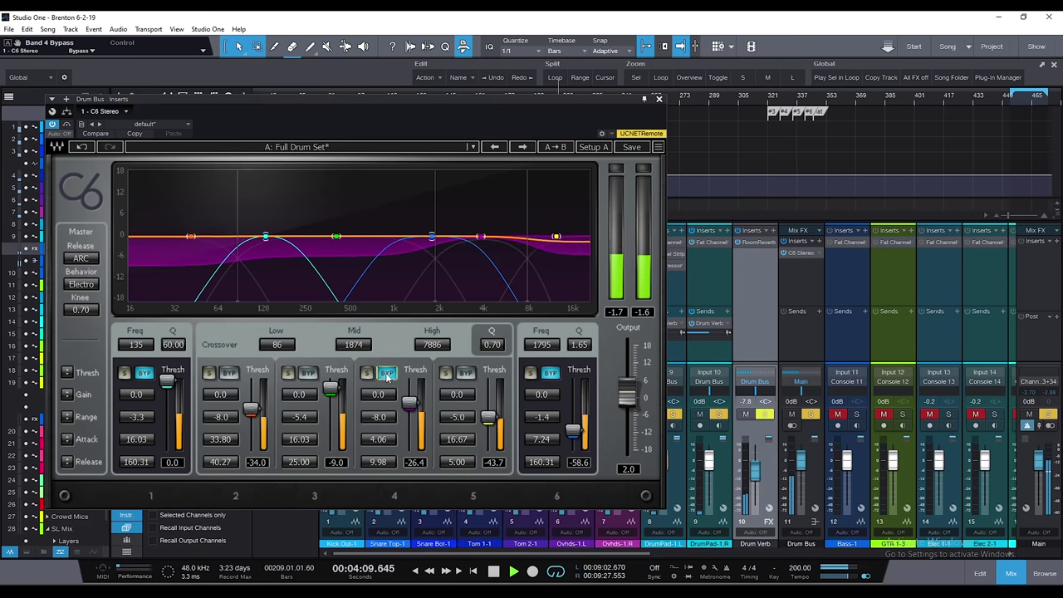
{"action": "left_click", "coordinate": [387, 374]}
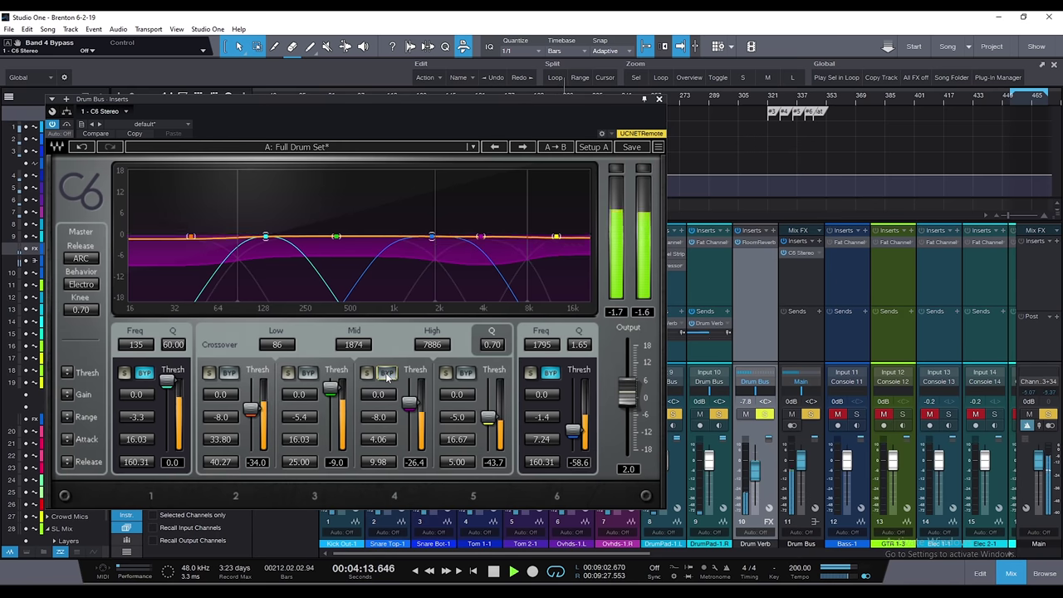
{"action": "left_click", "coordinate": [387, 373]}
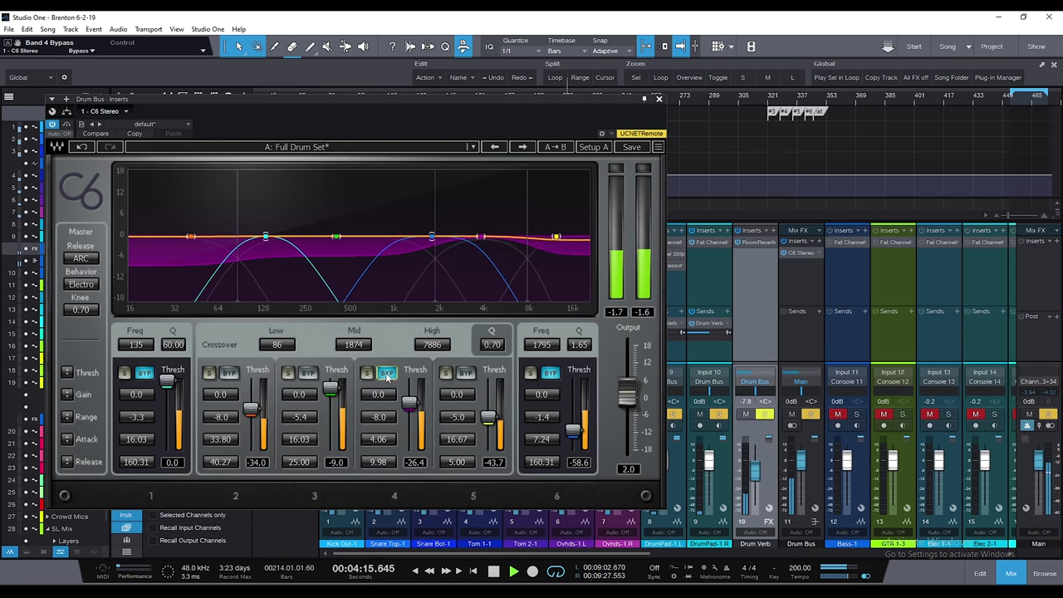
{"action": "left_click", "coordinate": [387, 374]}
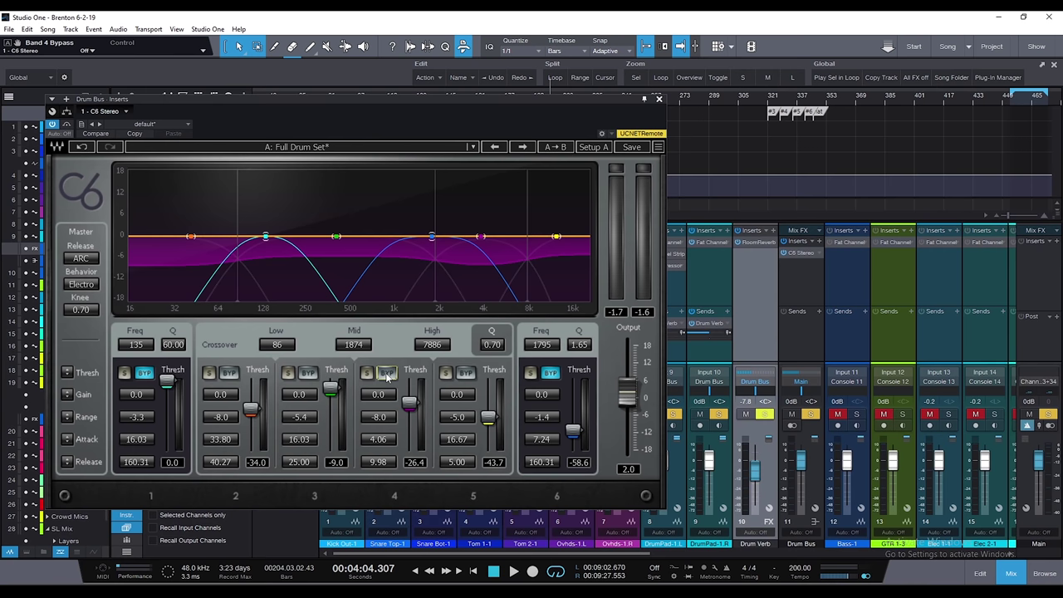
{"action": "key", "text": "ctrl+z"}
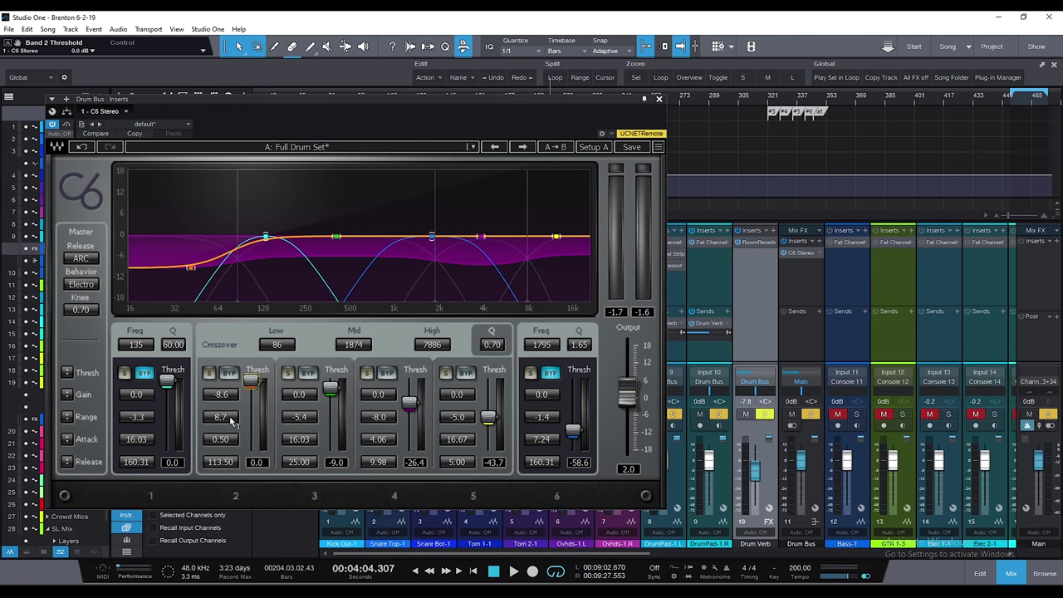
- Lower band 2's range to 7.7 dB and test its threshold at -38.3 dB before resetting it to 0.0 dB
{"action": "left_click_drag", "start_coordinate": [225, 418], "coordinate": [226, 442]}
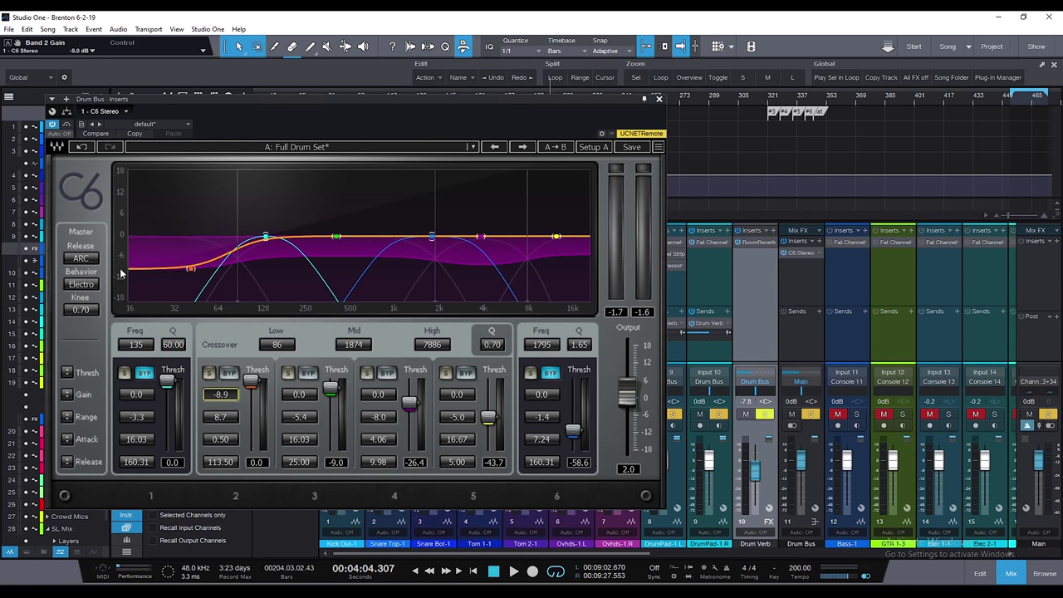
{"action": "left_click", "coordinate": [250, 382]}
{"action": "left_click_drag", "start_coordinate": [249, 382], "coordinate": [256, 413]}
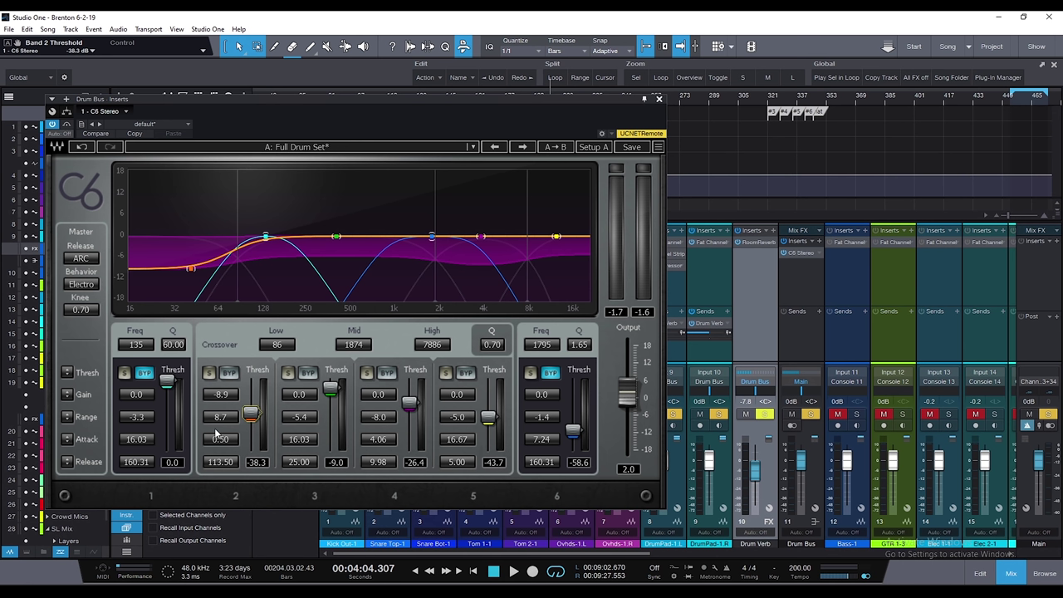
{"action": "left_click_drag", "start_coordinate": [250, 413], "coordinate": [252, 381]}
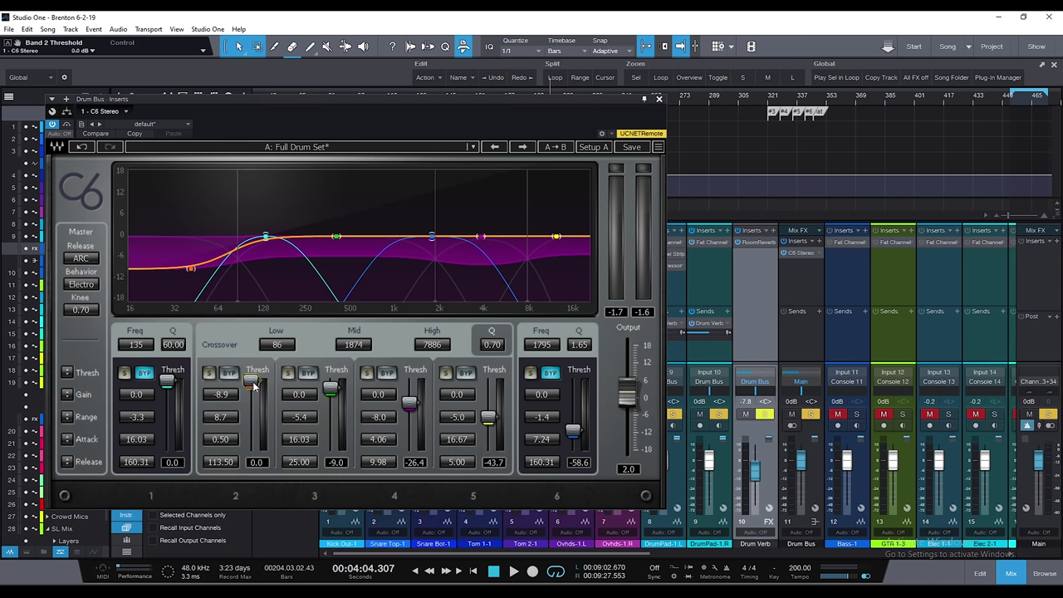
- With the drums playing, set band 2's threshold to about -34.4 dB and bypass the band to compare
{"action": "key", "text": "space"}
{"action": "left_click_drag", "start_coordinate": [253, 384], "coordinate": [255, 418]}
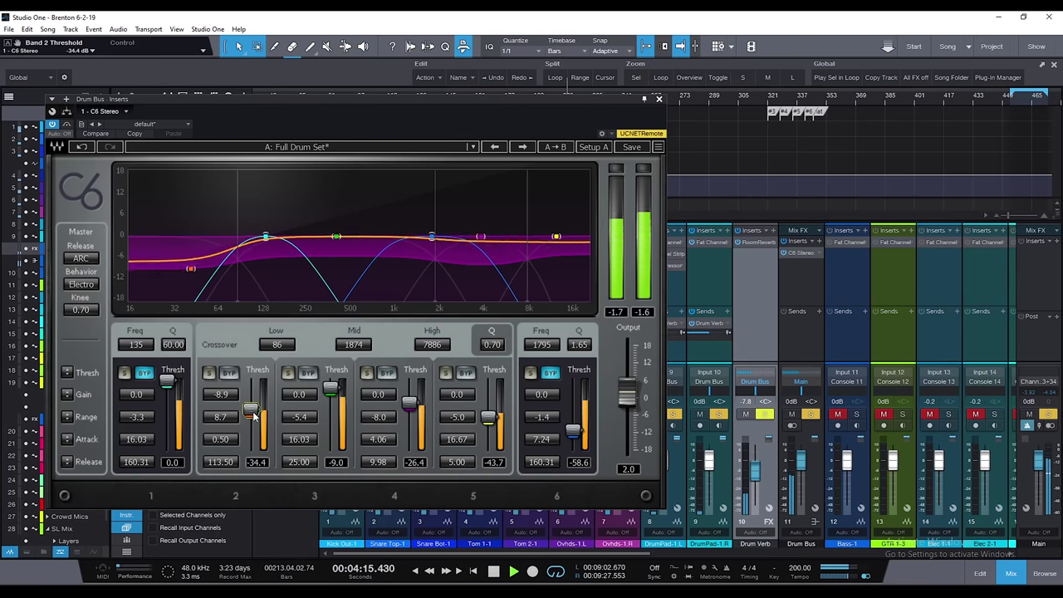
{"action": "left_click", "coordinate": [229, 374]}
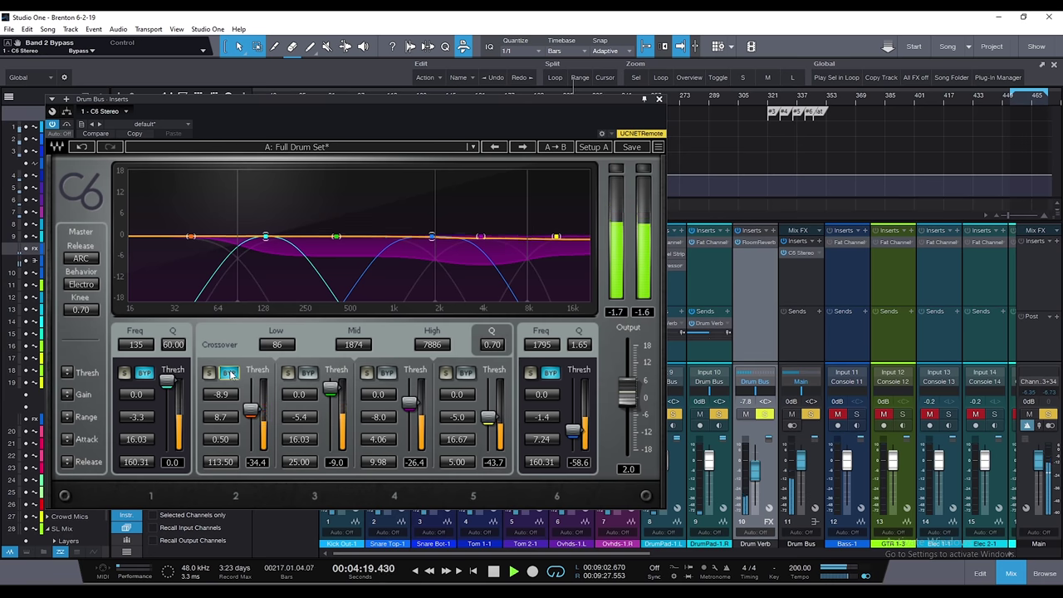
- Raise band 2's gain toward -4 dB and A/B the change with band 2 bypass
{"action": "left_click", "coordinate": [229, 374]}
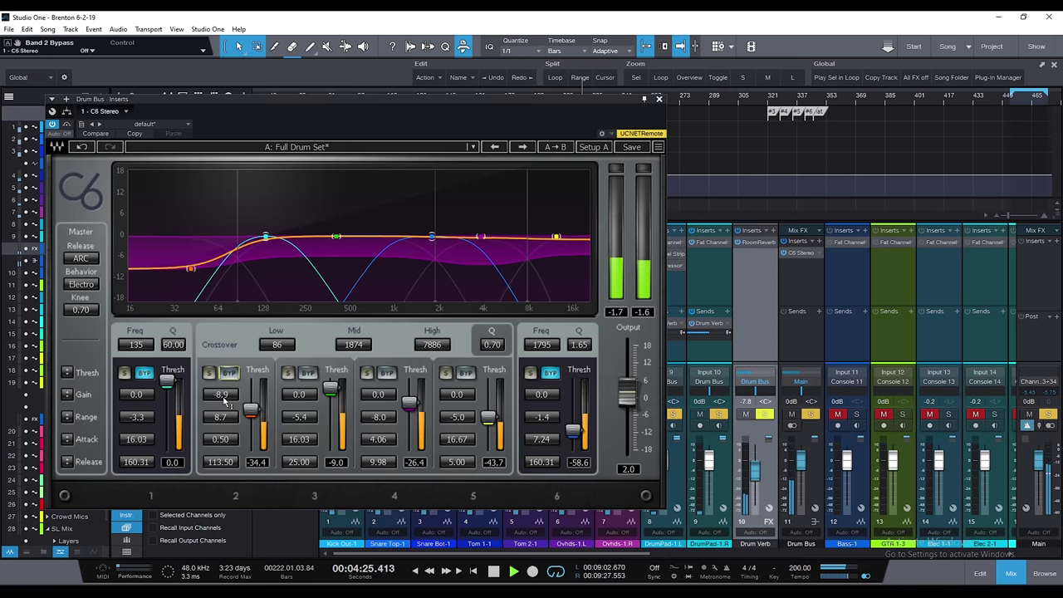
{"action": "mouse_move", "coordinate": [223, 401]}
{"action": "left_mouse_down"}
{"action": "mouse_move", "coordinate": [223, 373]}
{"action": "mouse_move", "coordinate": [226, 396]}
{"action": "left_mouse_up"}
{"action": "left_click", "coordinate": [229, 374]}
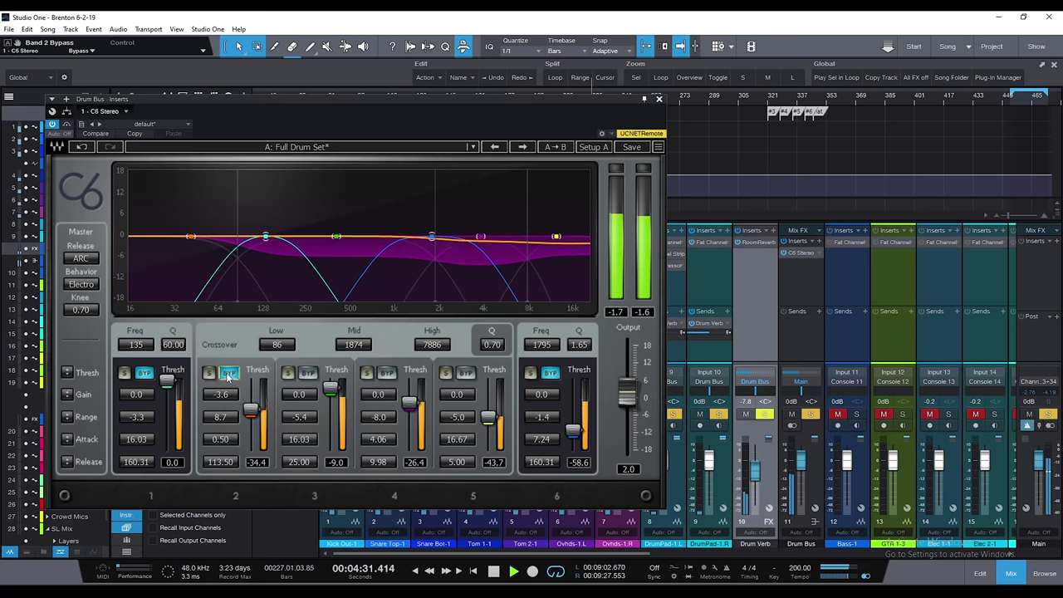
{"action": "left_click", "coordinate": [229, 373]}
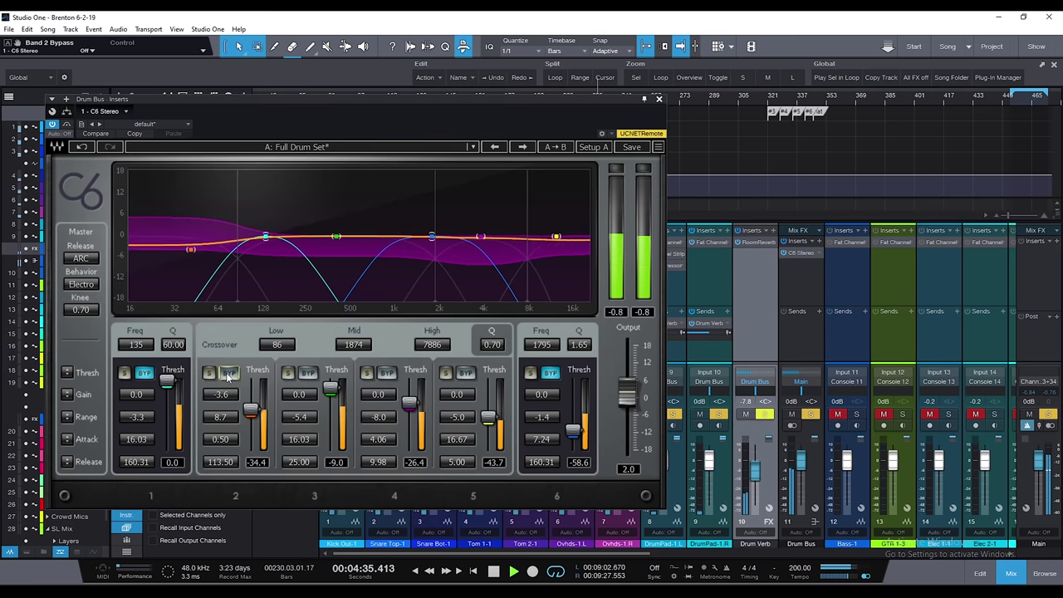
{"action": "left_click", "coordinate": [229, 374]}
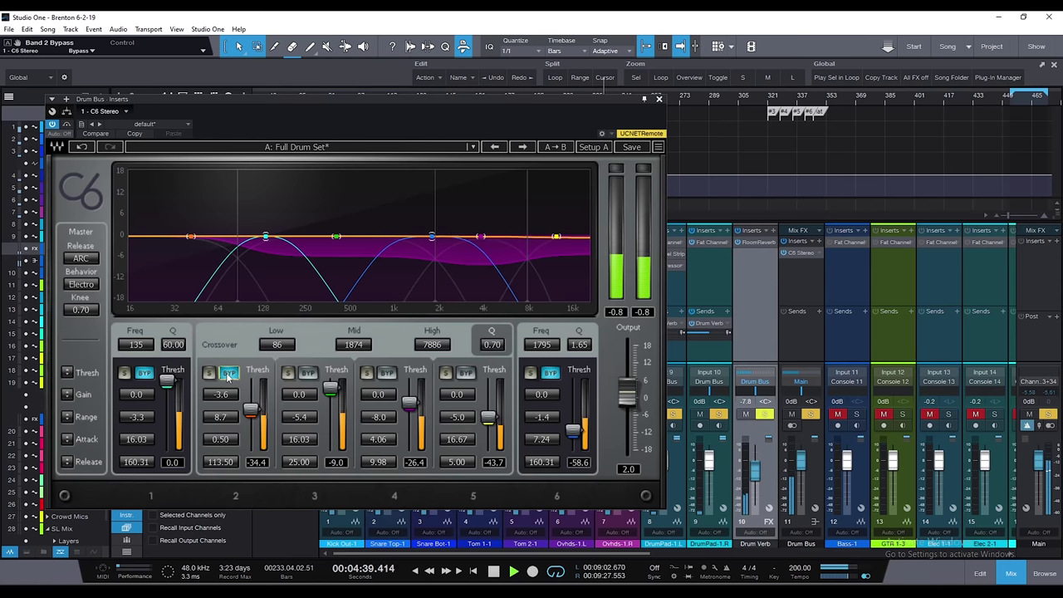
- Bring band 2's gain down to -8.8 dB, re-enable the band, and stop playback
{"action": "left_click_drag", "start_coordinate": [229, 395], "coordinate": [229, 394]}
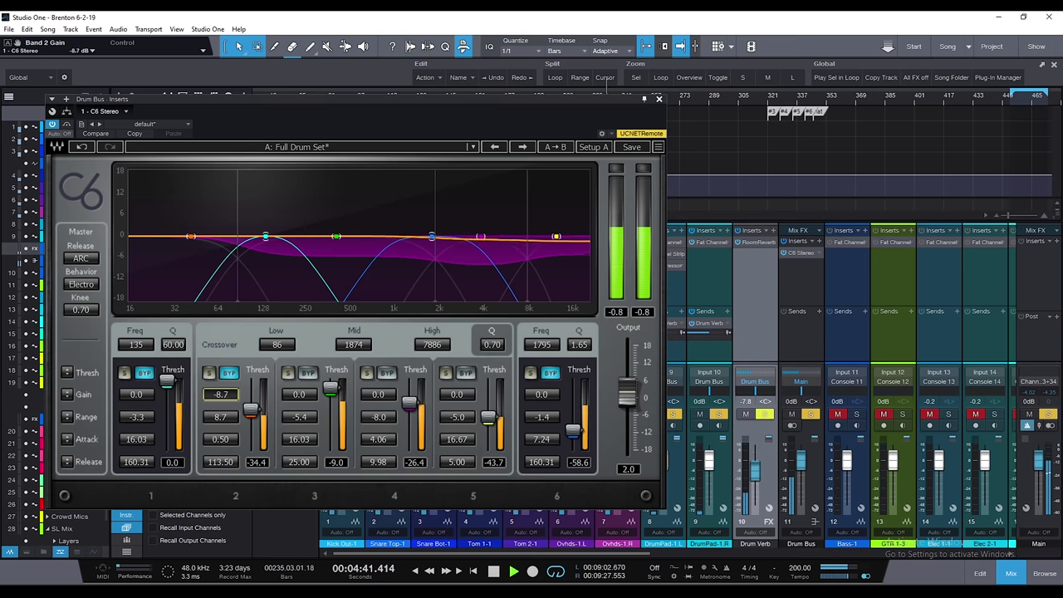
{"action": "left_click", "coordinate": [230, 374]}
{"action": "left_click_drag", "start_coordinate": [229, 390], "coordinate": [229, 389]}
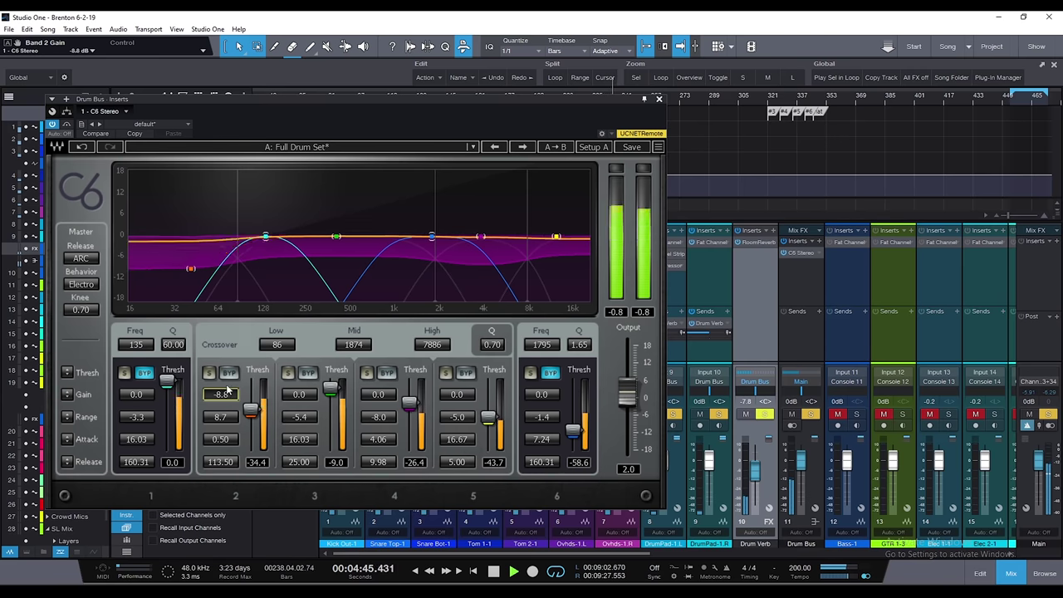
{"action": "key", "text": "space"}
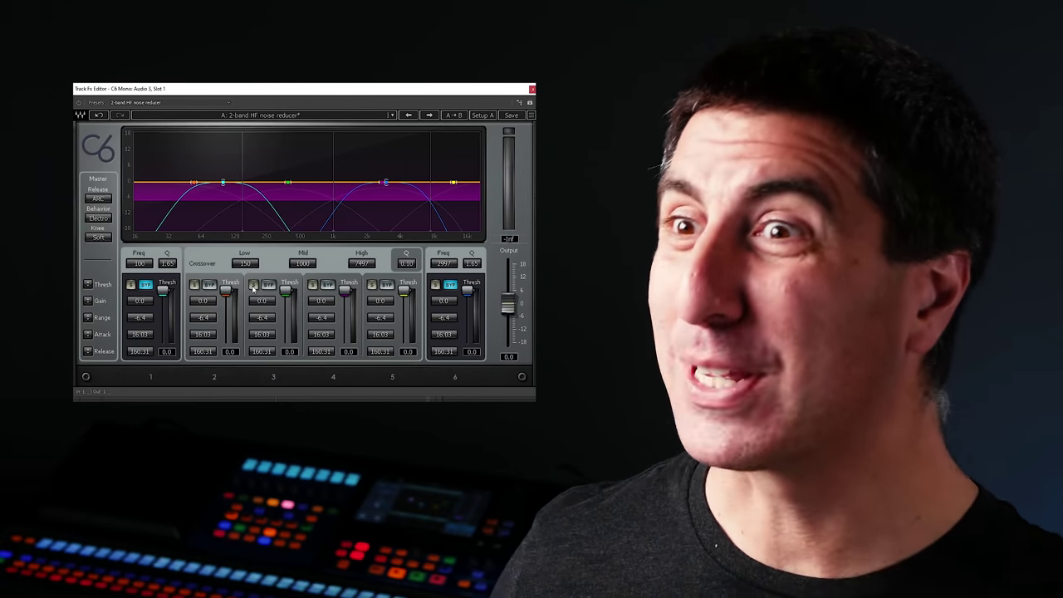
{"action": "left_click", "coordinate": [254, 285]}
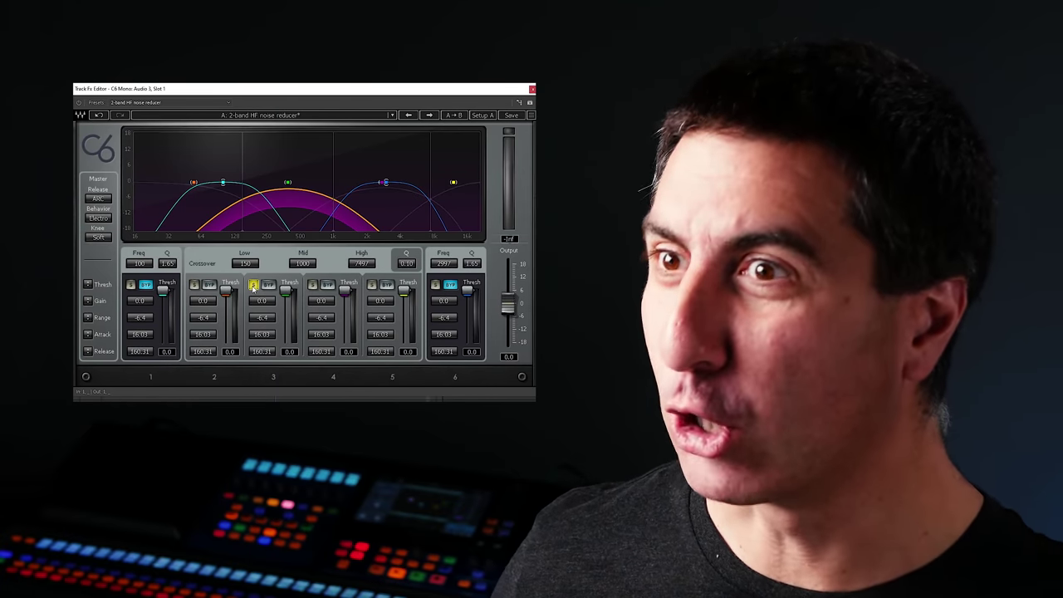
{"action": "left_click", "coordinate": [253, 285]}
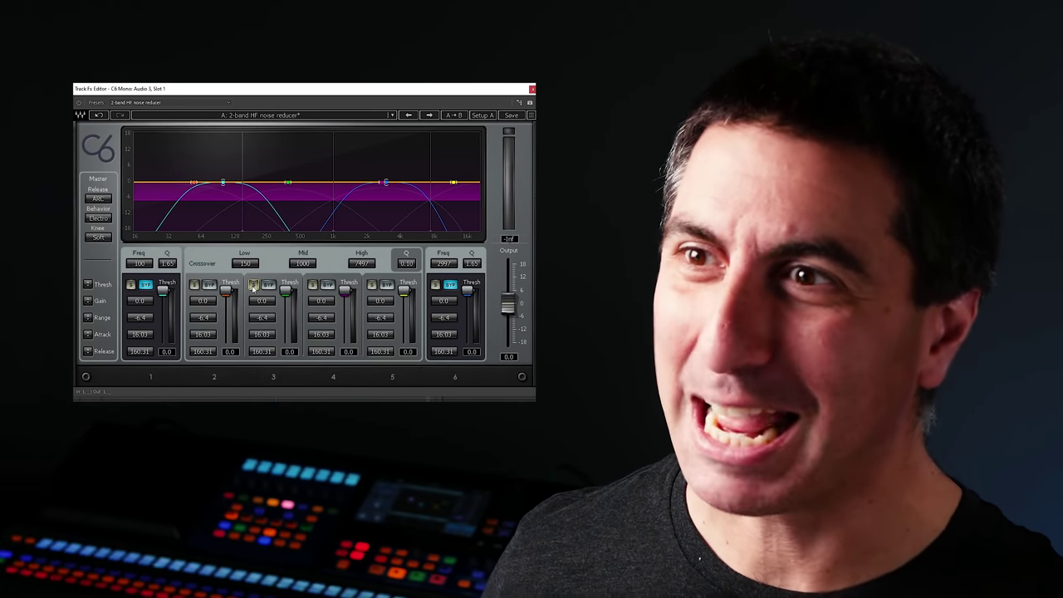